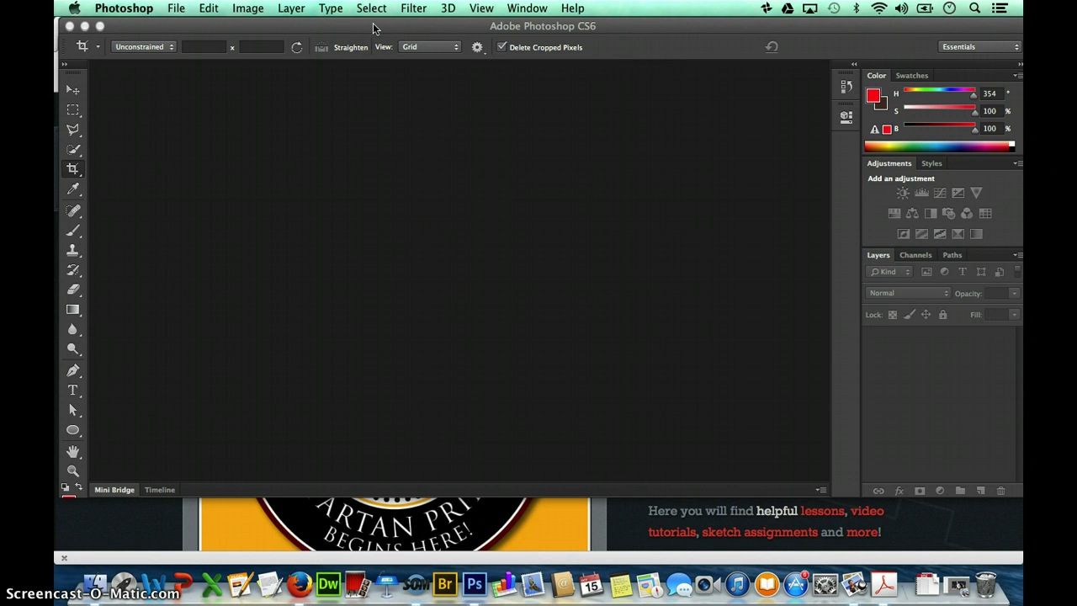
Switch to Firefox and look over the LCHS 7/8 ART home page.
click(139, 531)
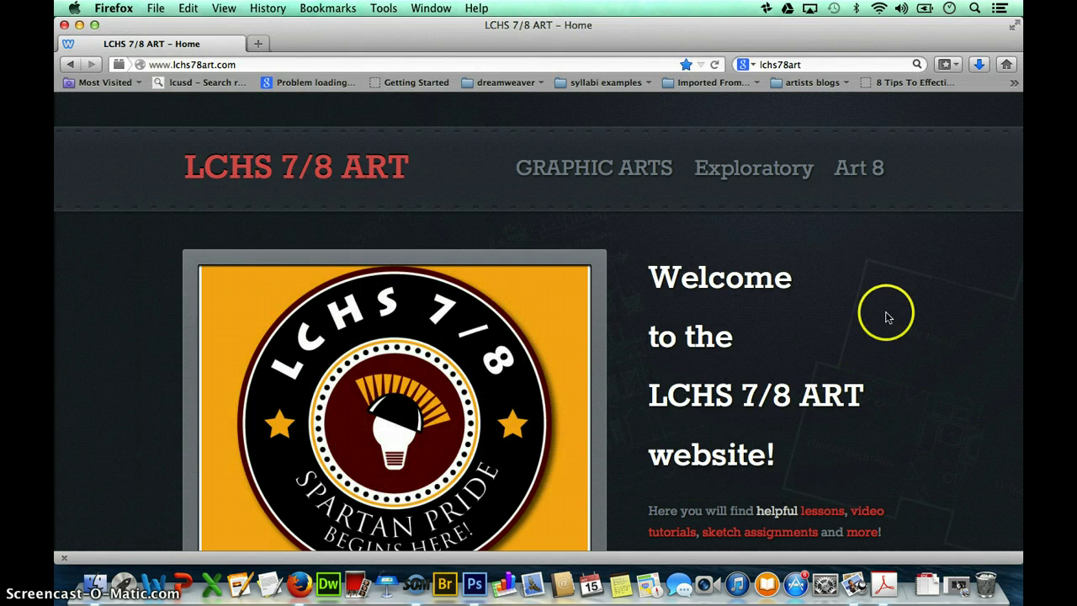
scroll(871, 297, down, 3)
scroll(871, 297, up, 3)
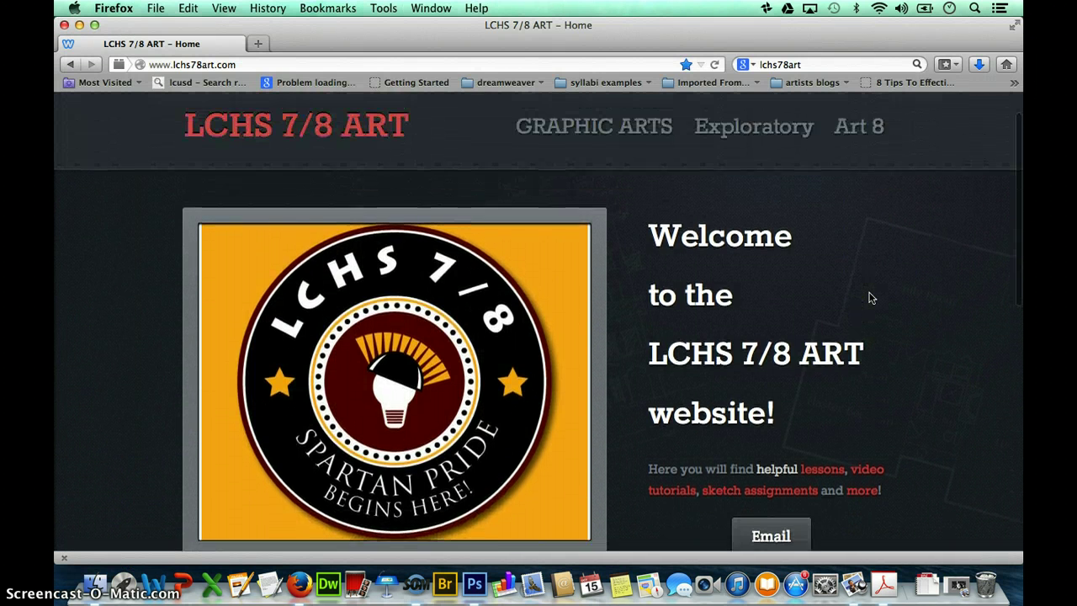
mouse_move(729, 159)
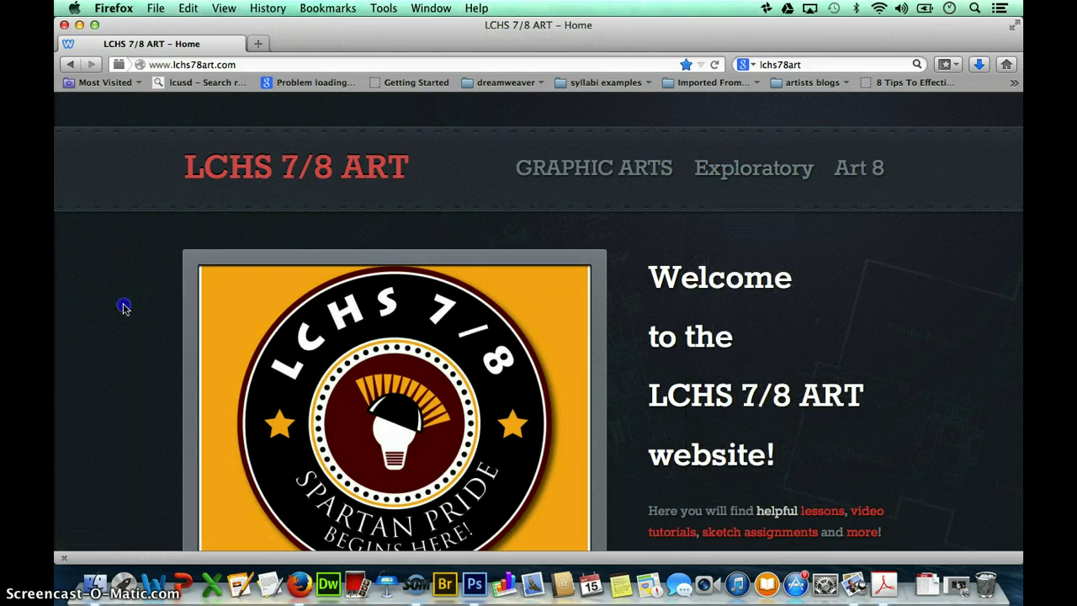
Switch to Photoshop and start a new document, naming it with the author's name followed by "_selection picture".
click(474, 583)
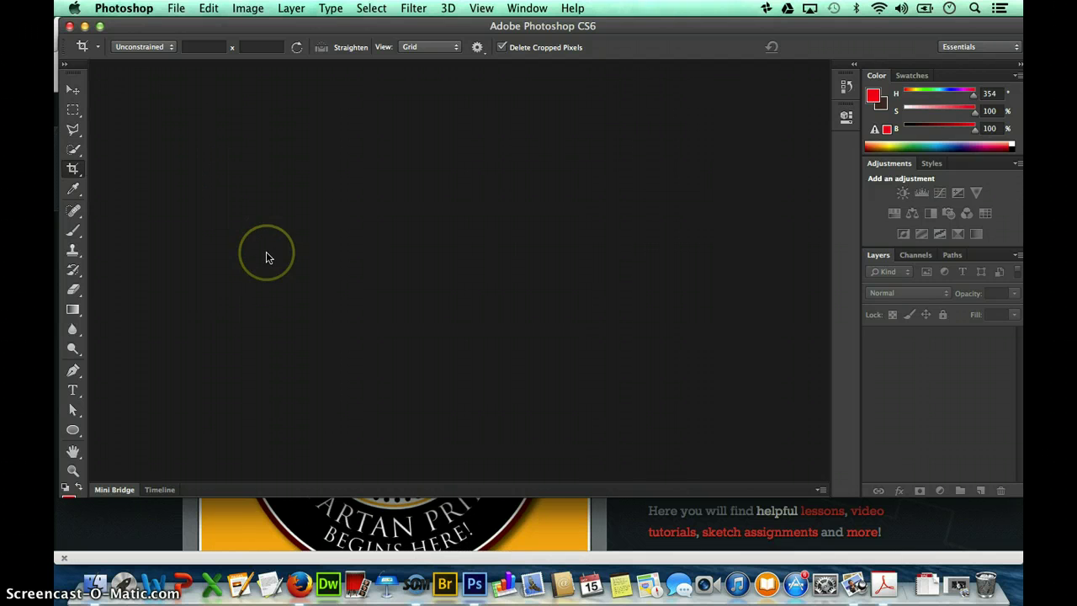
key(super+n)
text(a)
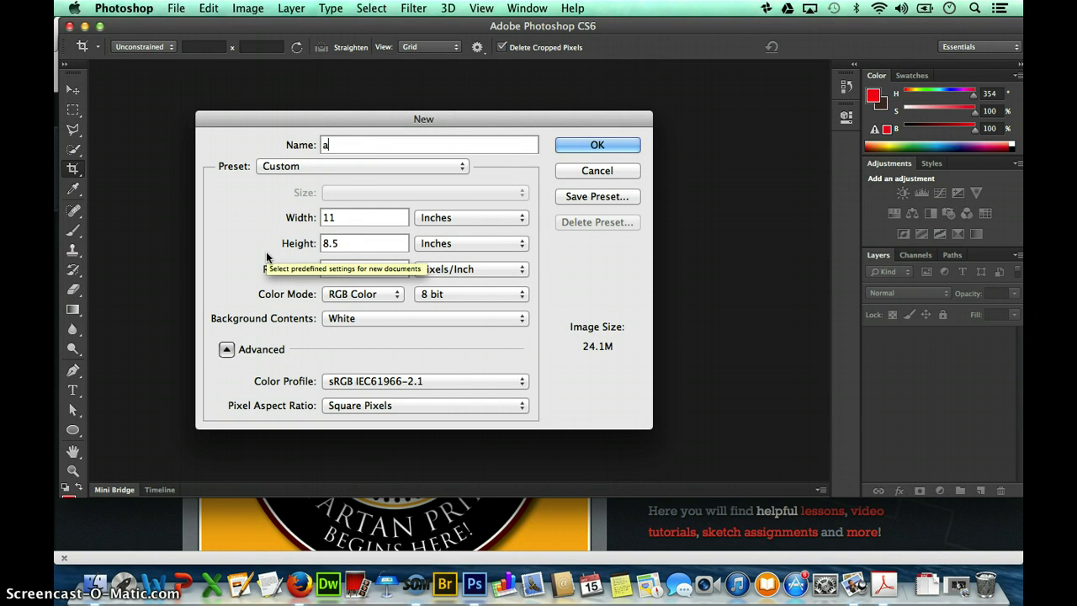
text(diconti_selection picture)
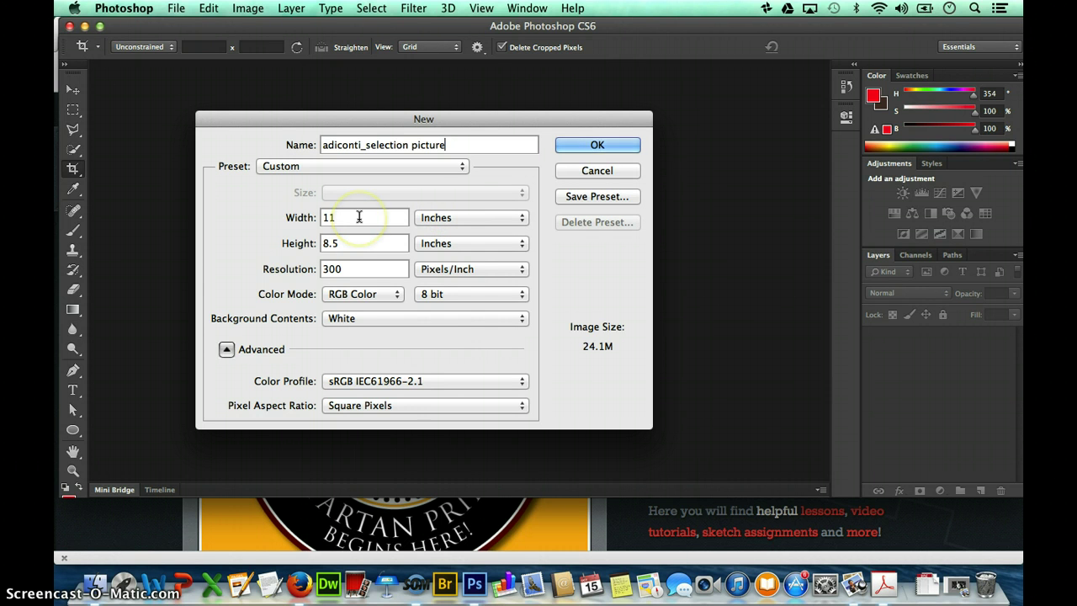
Set the new document's width and height to 5 inches each.
double_click(359, 217)
text(5)
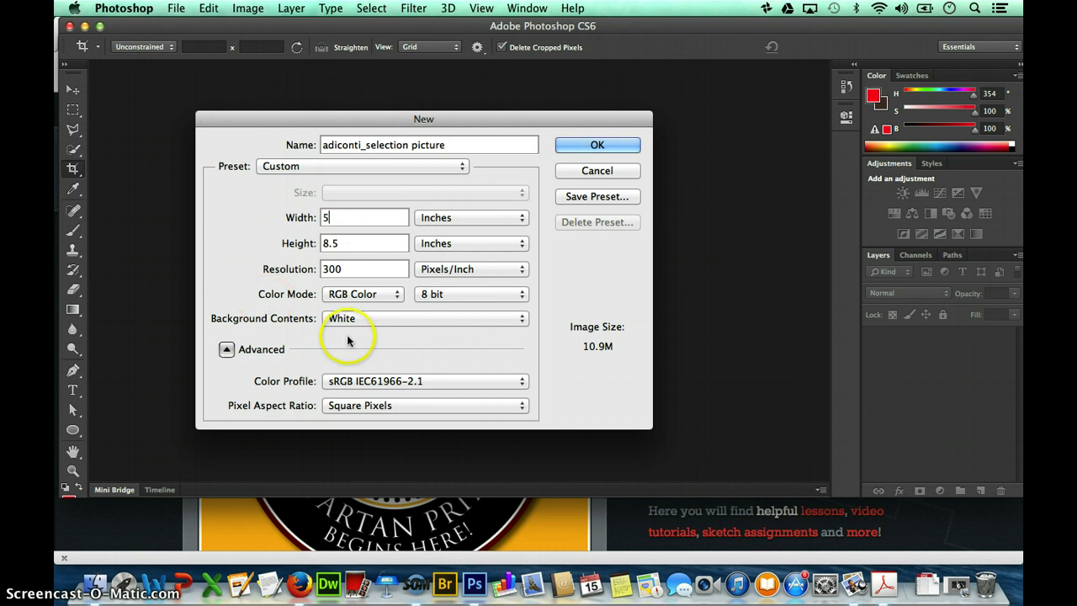
double_click(362, 243)
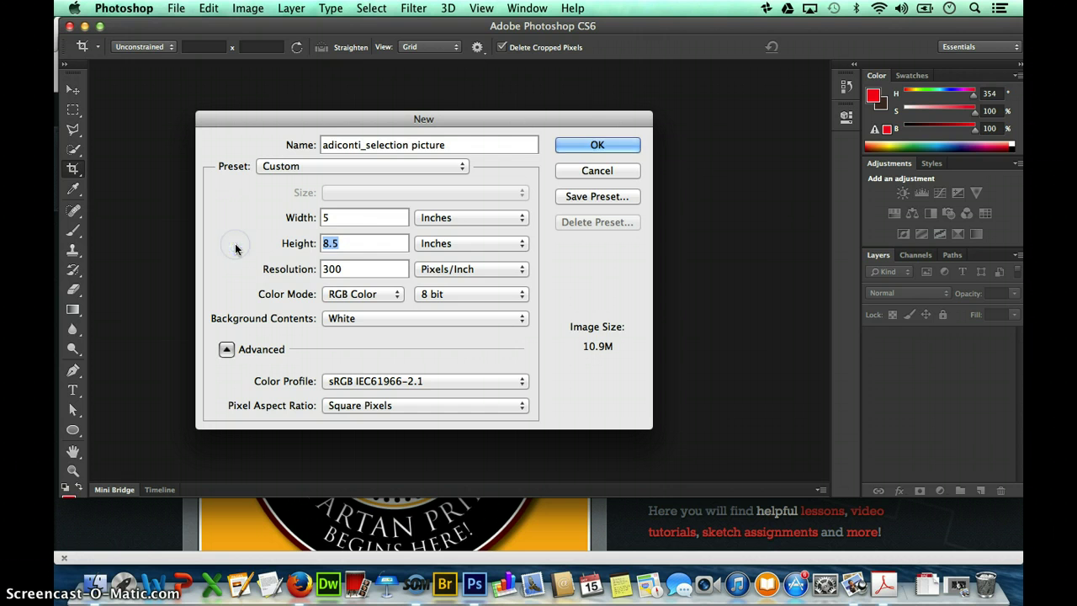
text(5)
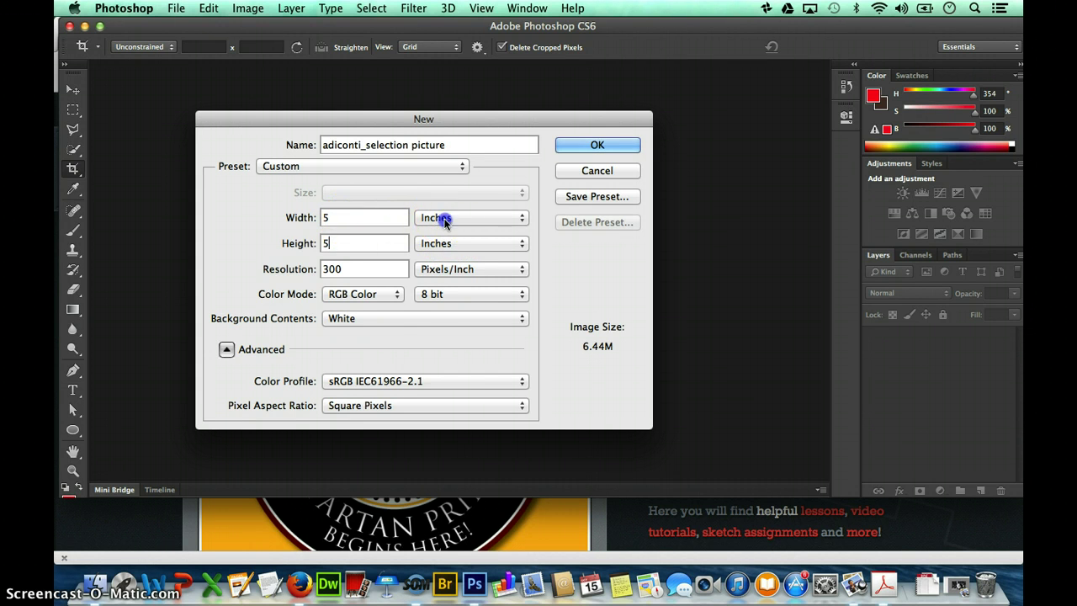
Change the new document's size units to pixels and set its resolution to 72 pixels/inch.
click(445, 217)
click(434, 205)
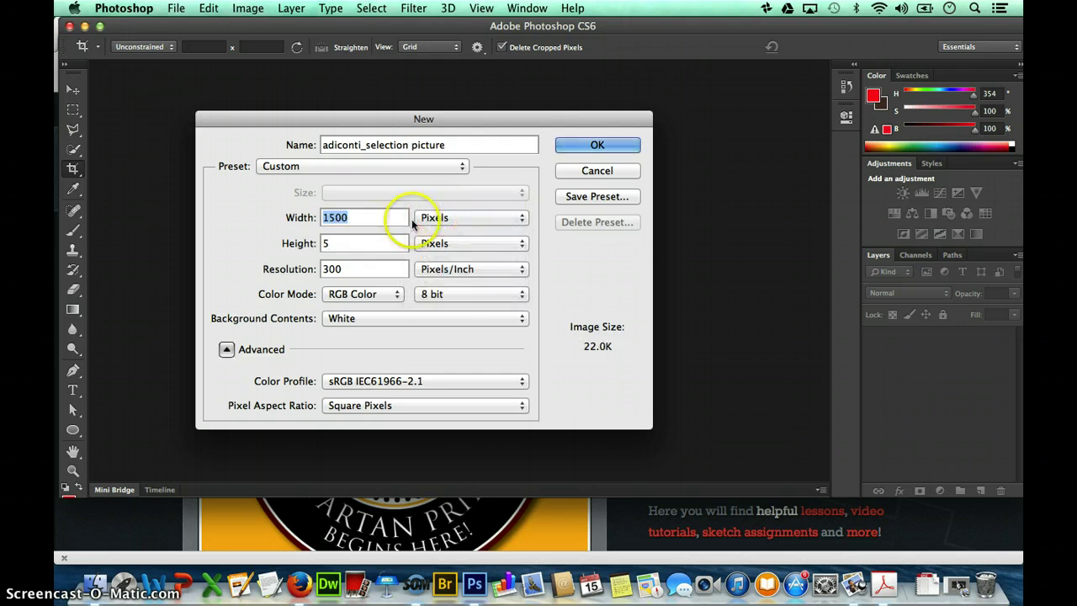
click(435, 243)
click(345, 269)
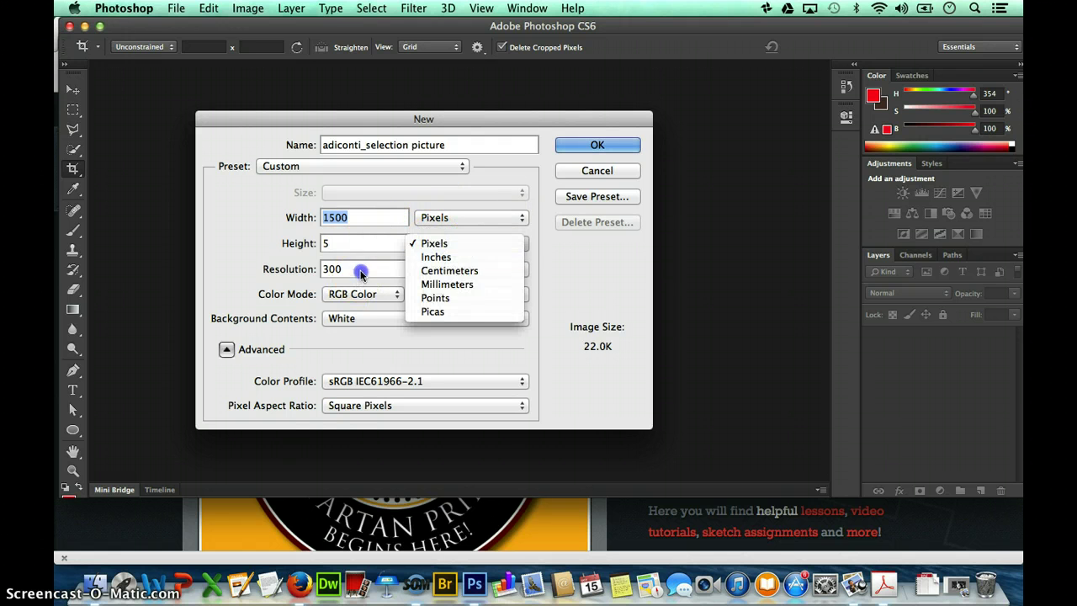
click(271, 268)
text(72)
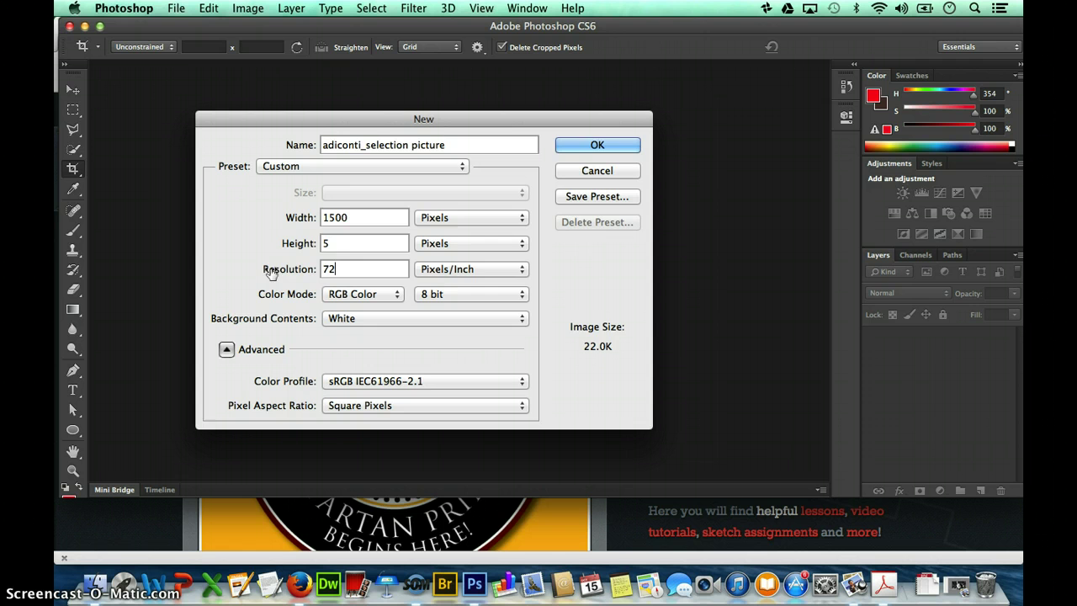
Return the size units to inches and create the document 5 inches wide by 5 inches high.
click(434, 244)
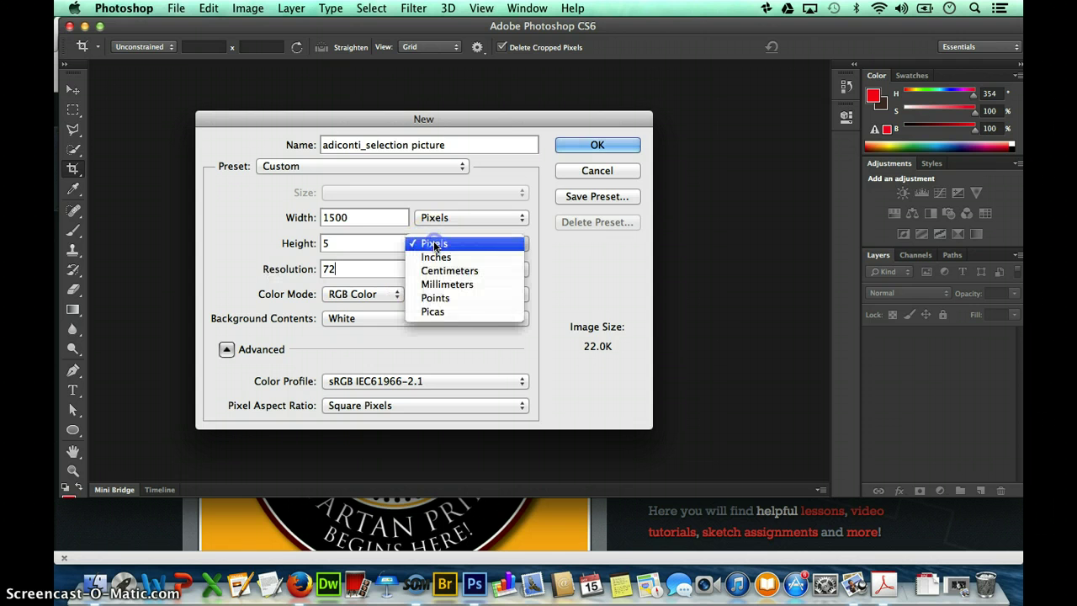
click(436, 257)
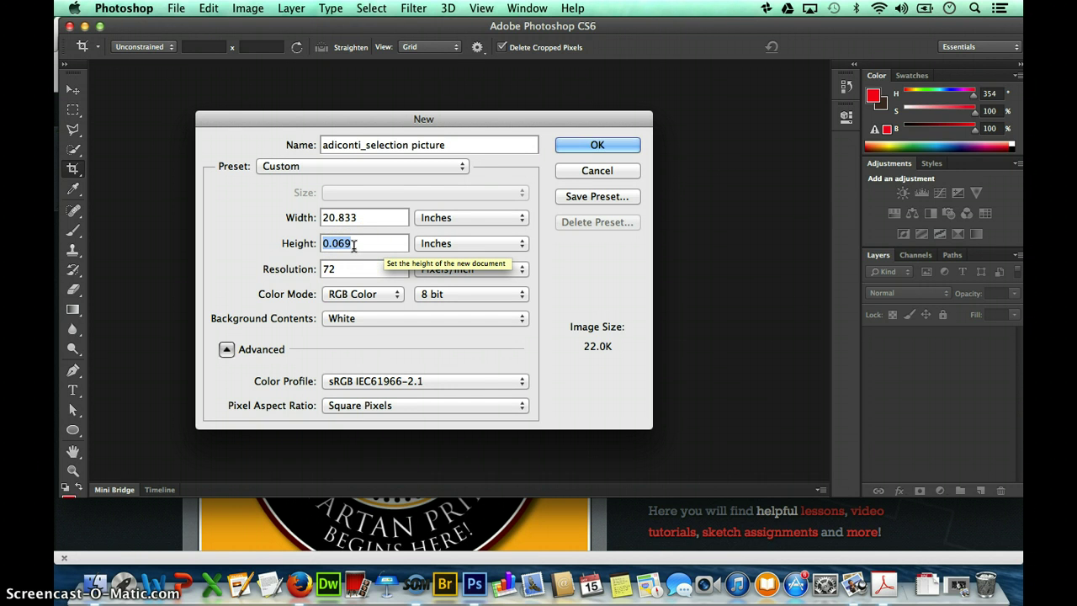
double_click(358, 244)
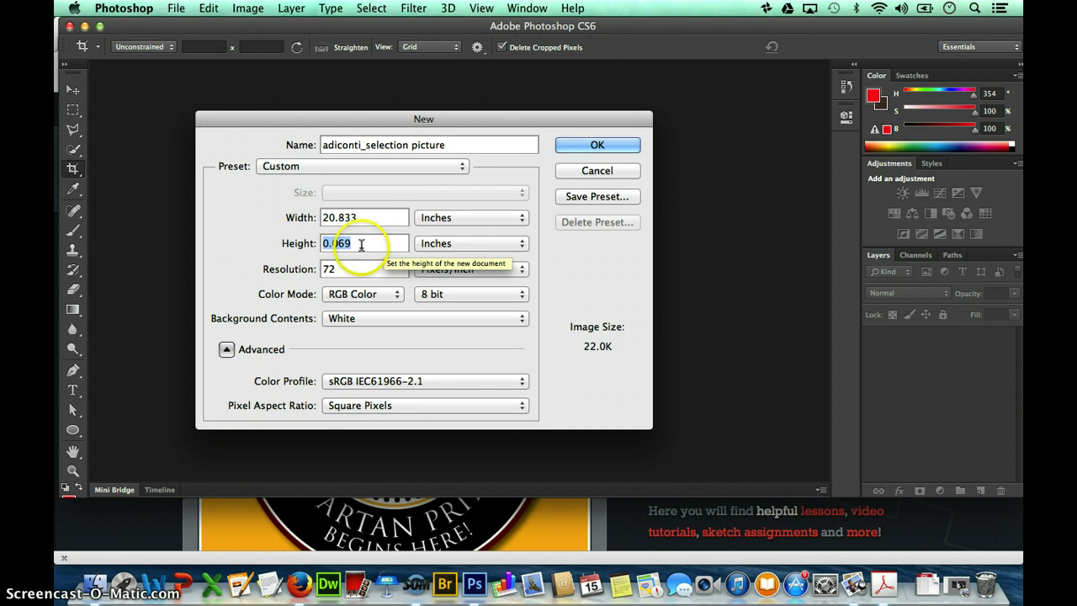
text(5)
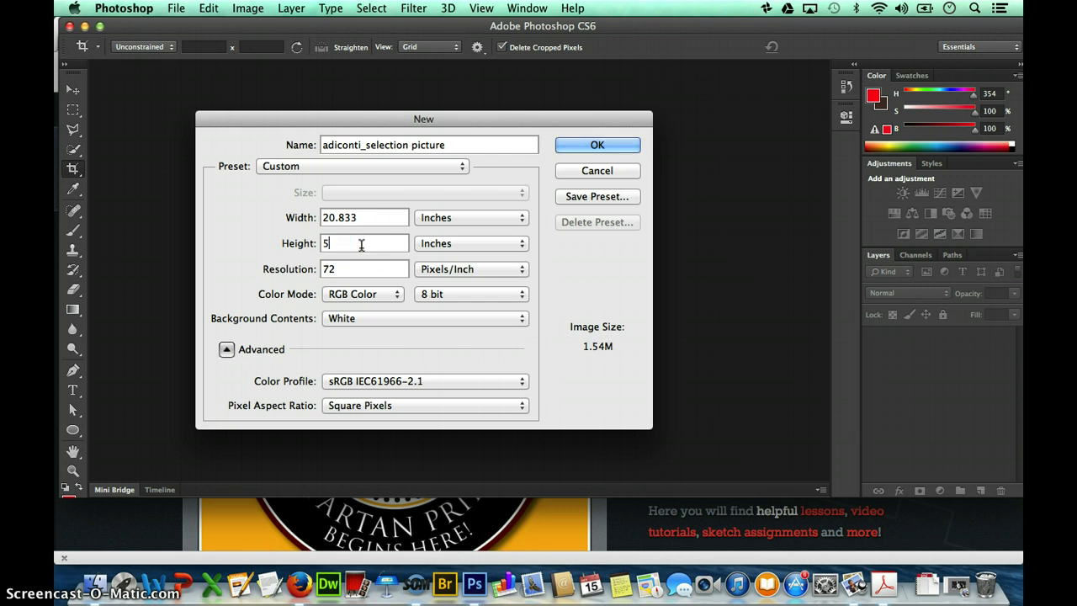
drag(362, 215, 207, 218)
text(5)
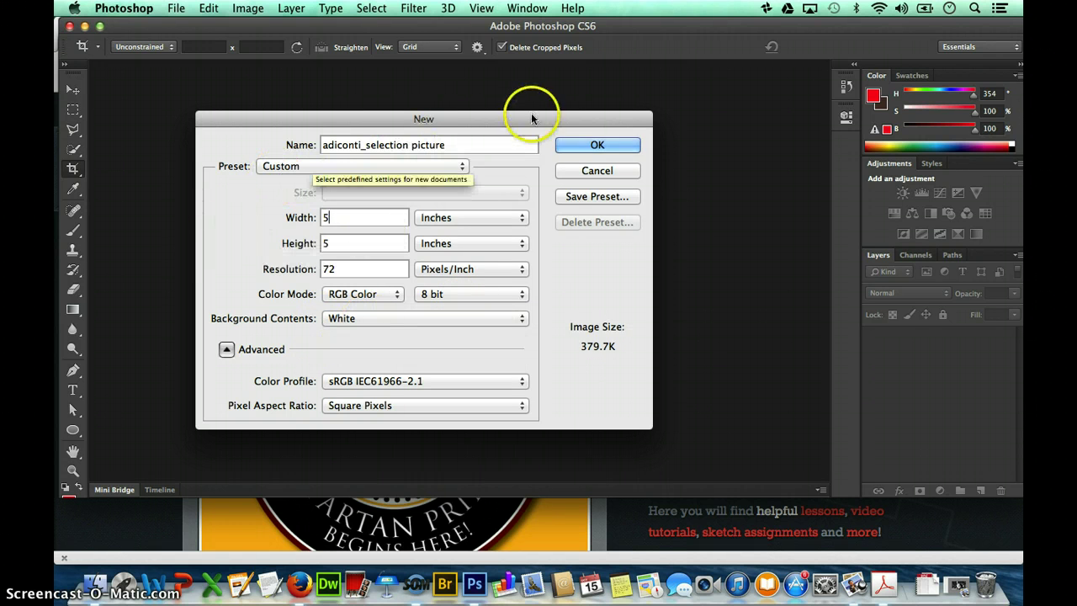
click(569, 140)
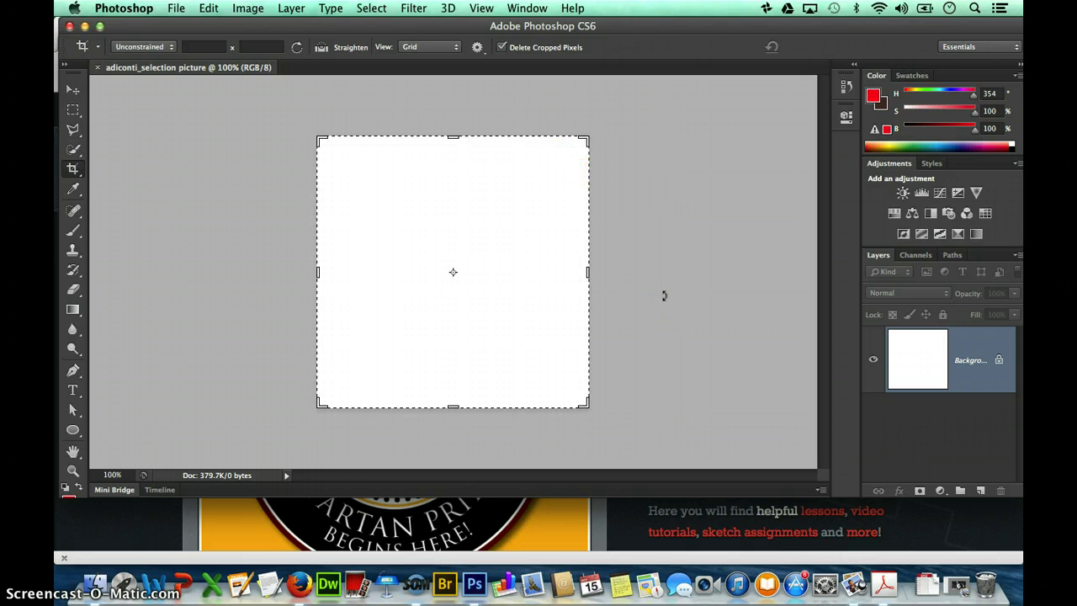
Draw a tall rectangular selection in the upper-left part of the canvas with the Rectangular Marquee tool.
click(72, 91)
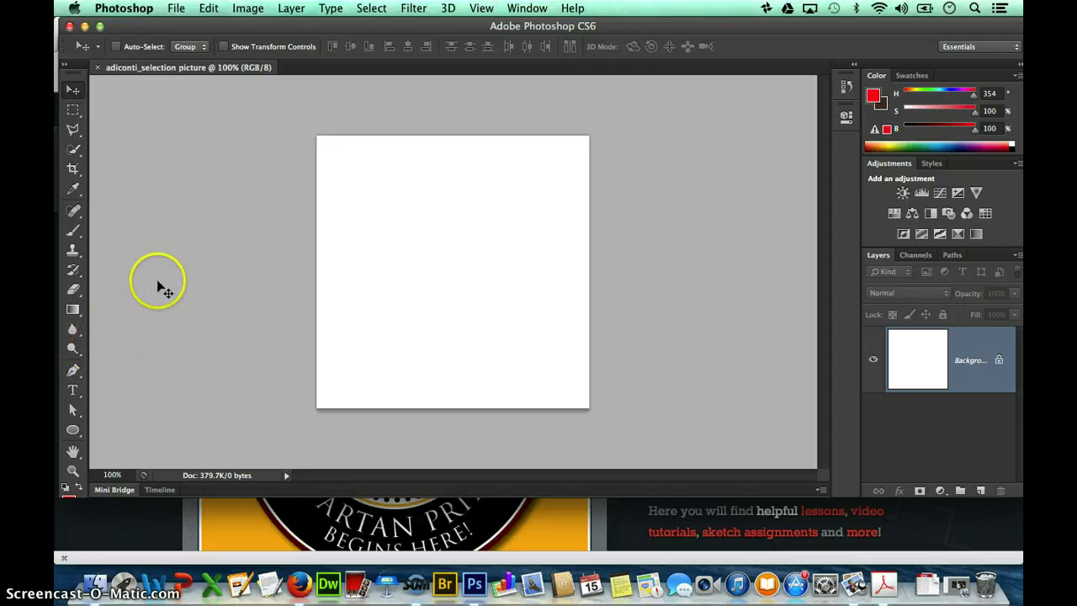
click(73, 112)
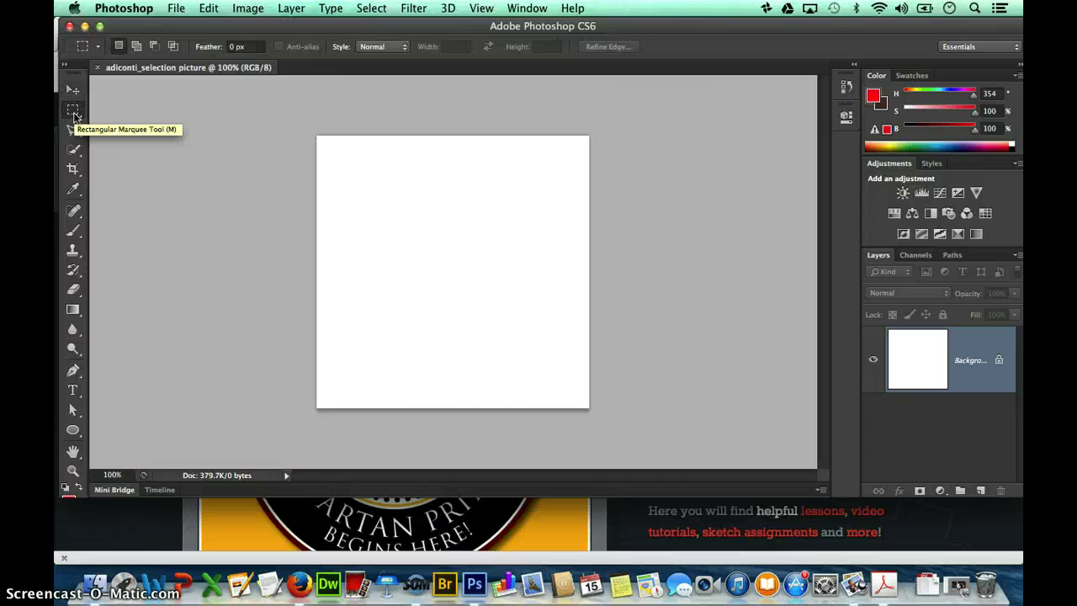
click(73, 112)
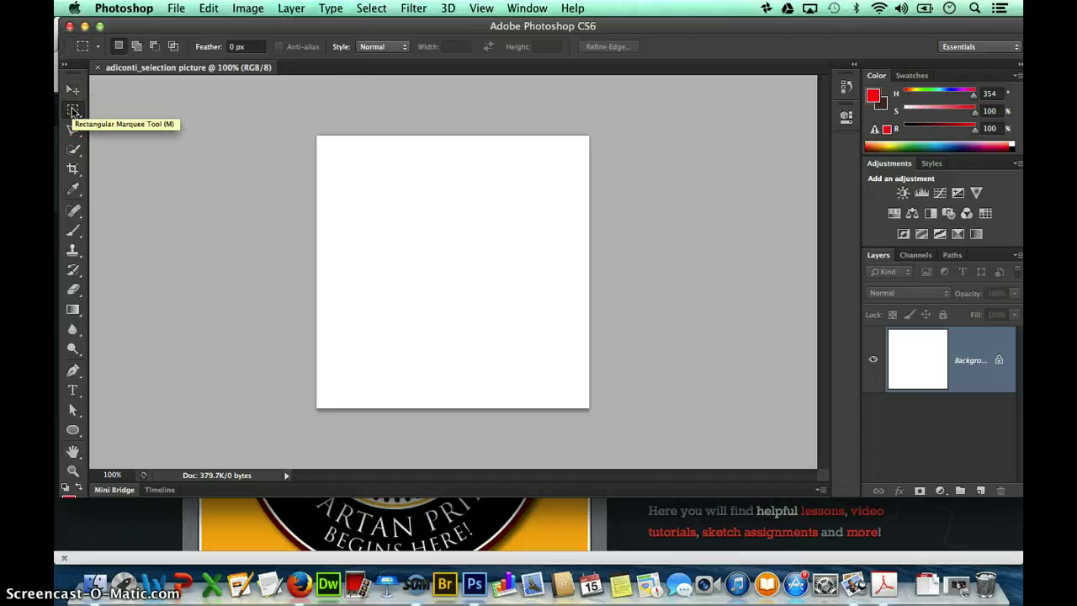
click(409, 173)
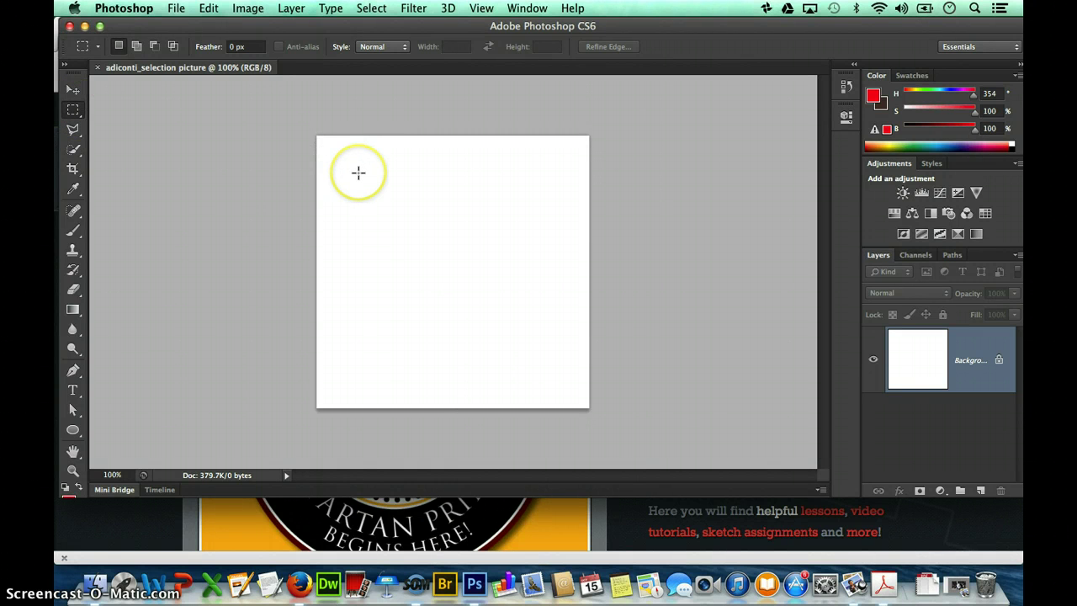
drag(358, 173, 430, 311)
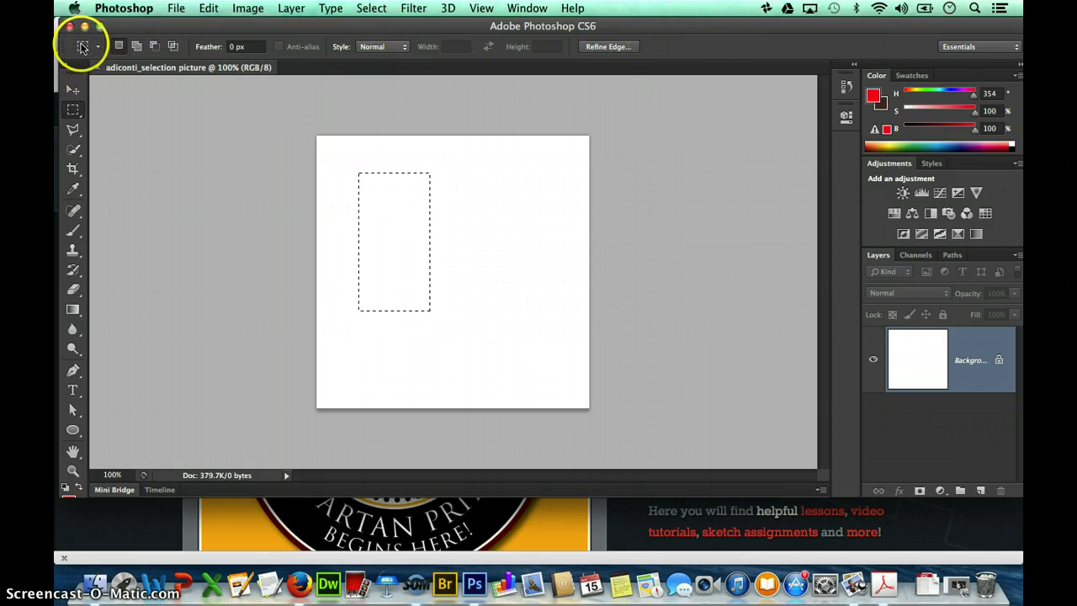
In New Selection mode, replace the tall selection with a wider rectangle in the canvas's upper-right area.
click(137, 47)
click(119, 46)
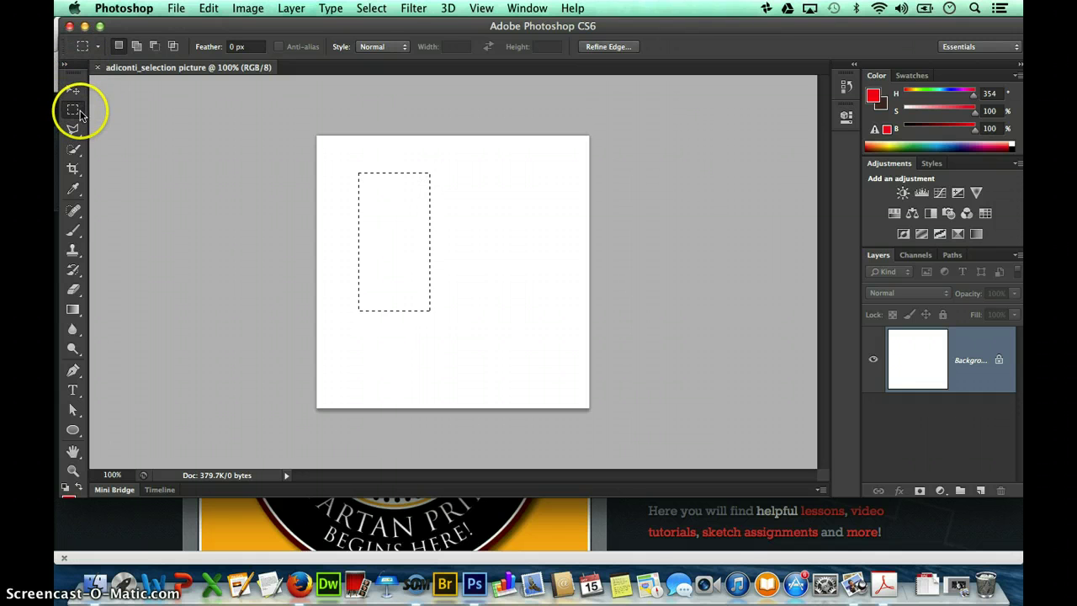
click(122, 52)
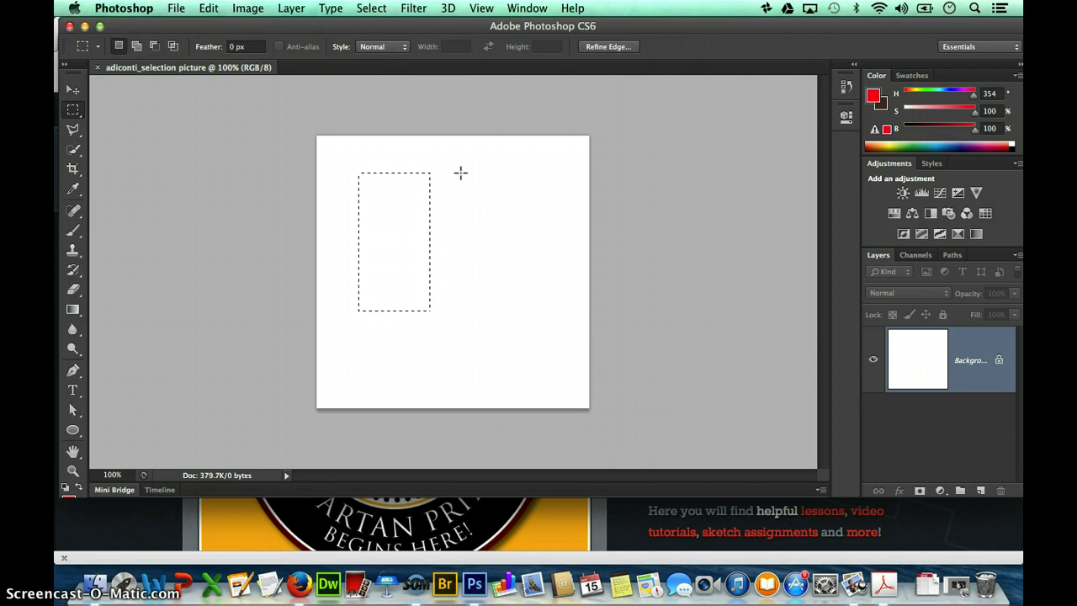
drag(460, 172, 555, 243)
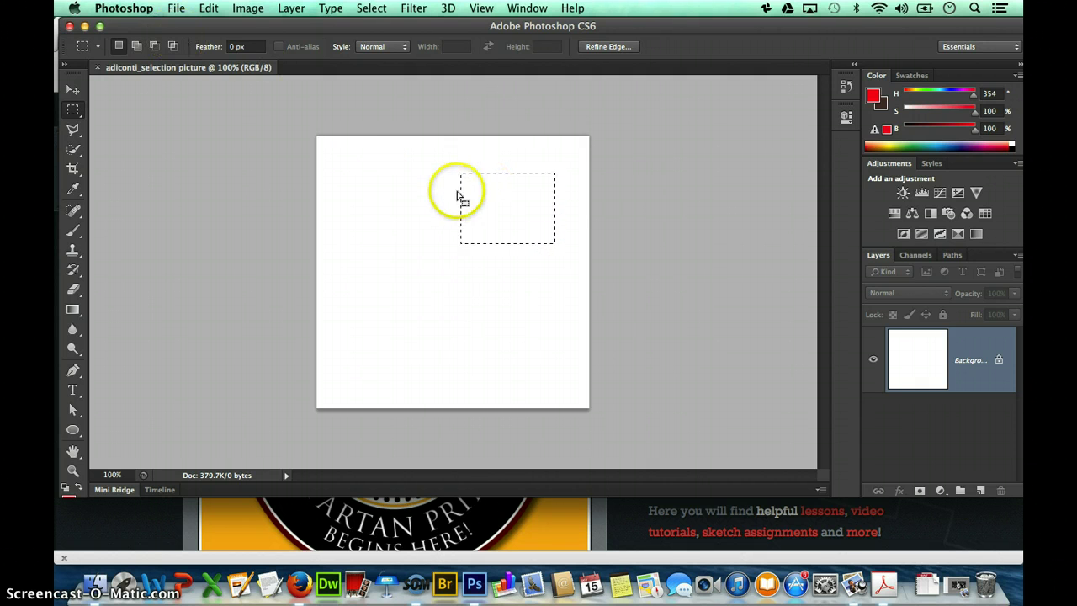
In Add to Selection mode, add four rectangles across the canvas's centre and left side, overlapping the last one with two others.
click(137, 50)
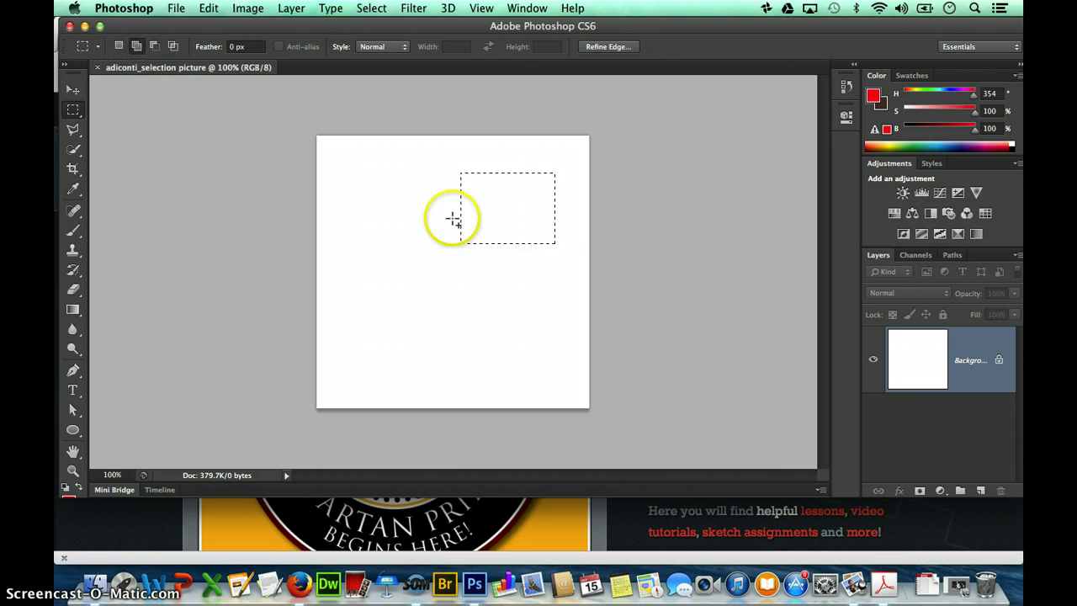
drag(419, 206, 453, 311)
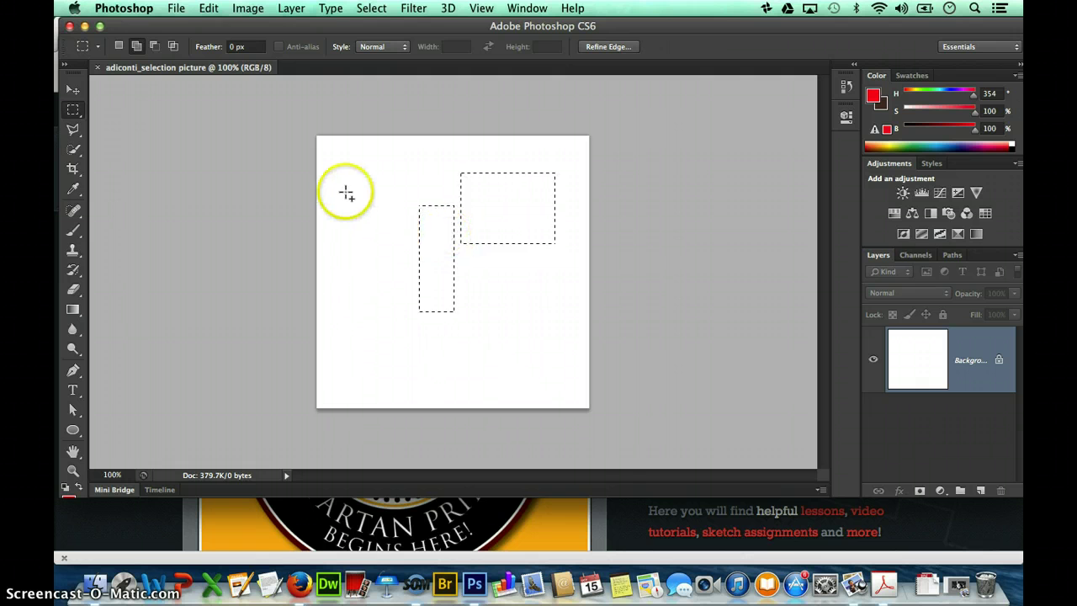
drag(348, 175, 371, 271)
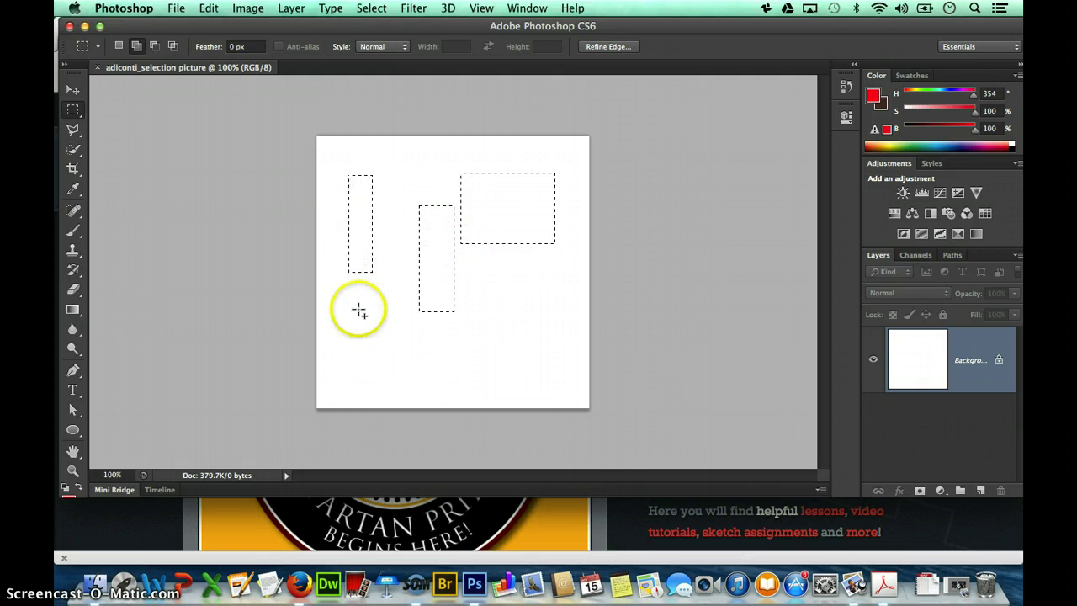
drag(336, 314, 387, 381)
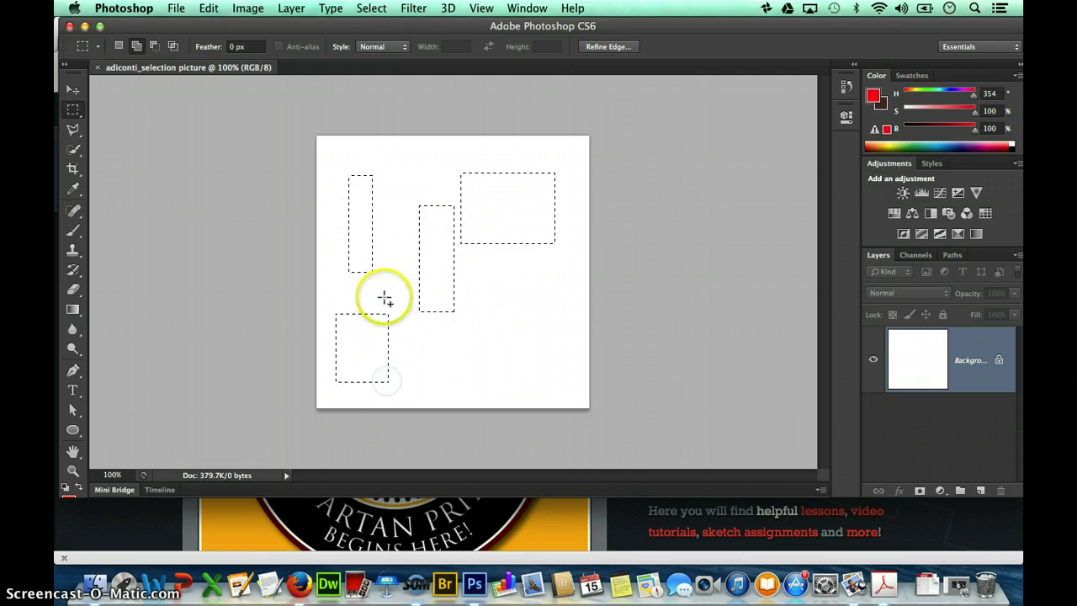
drag(370, 290, 441, 334)
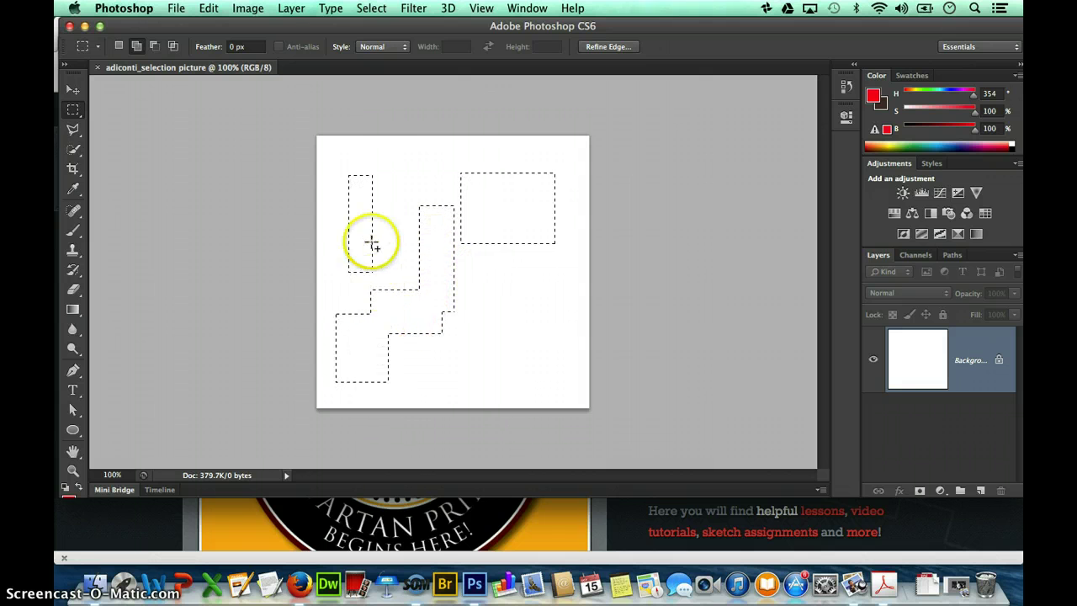
click(400, 169)
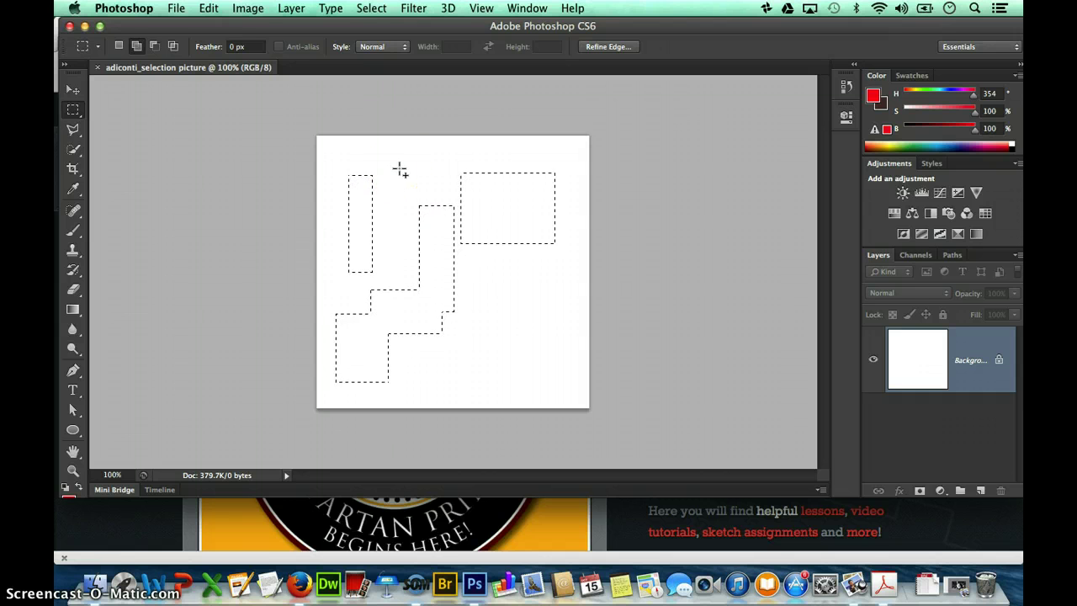
mouse_move(400, 169)
mouse_down()
mouse_move(402, 159)
mouse_move(312, 115)
mouse_move(164, 74)
mouse_move(352, 182)
mouse_up()
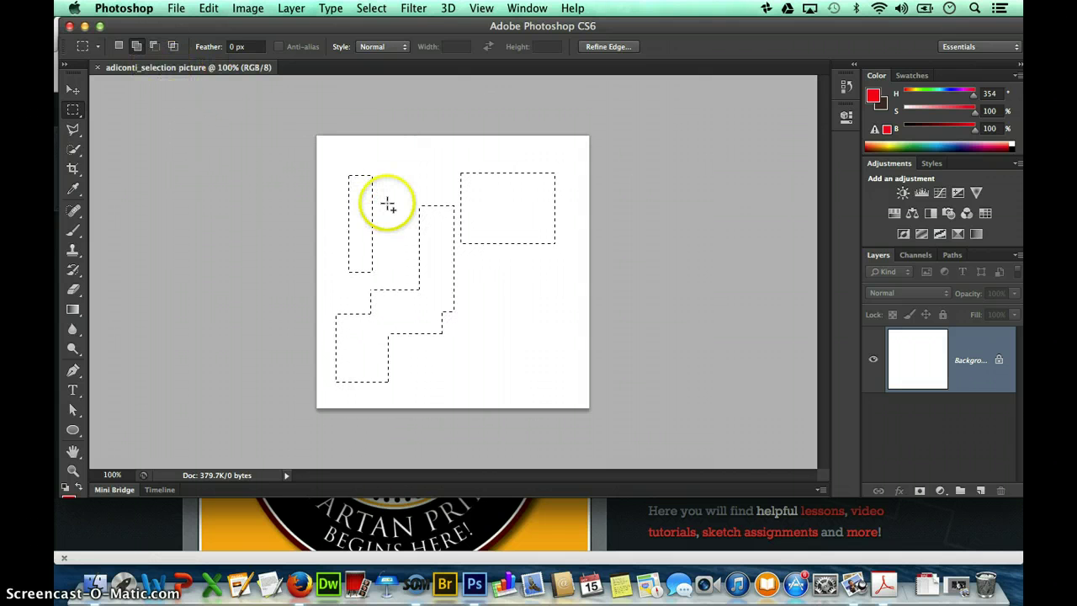
mouse_move(484, 200)
mouse_down()
mouse_move(411, 168)
mouse_move(401, 252)
mouse_move(512, 248)
mouse_up()
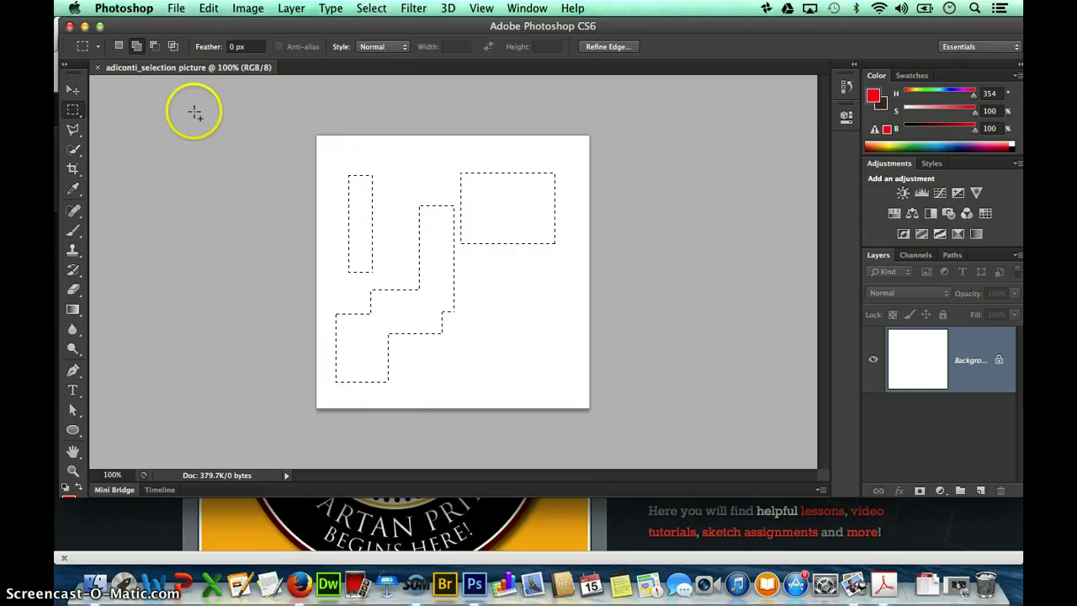
In Subtract from Selection mode, trim the facing edges of the central and upper-right selections and cut a small rectangular hole inside each.
click(153, 47)
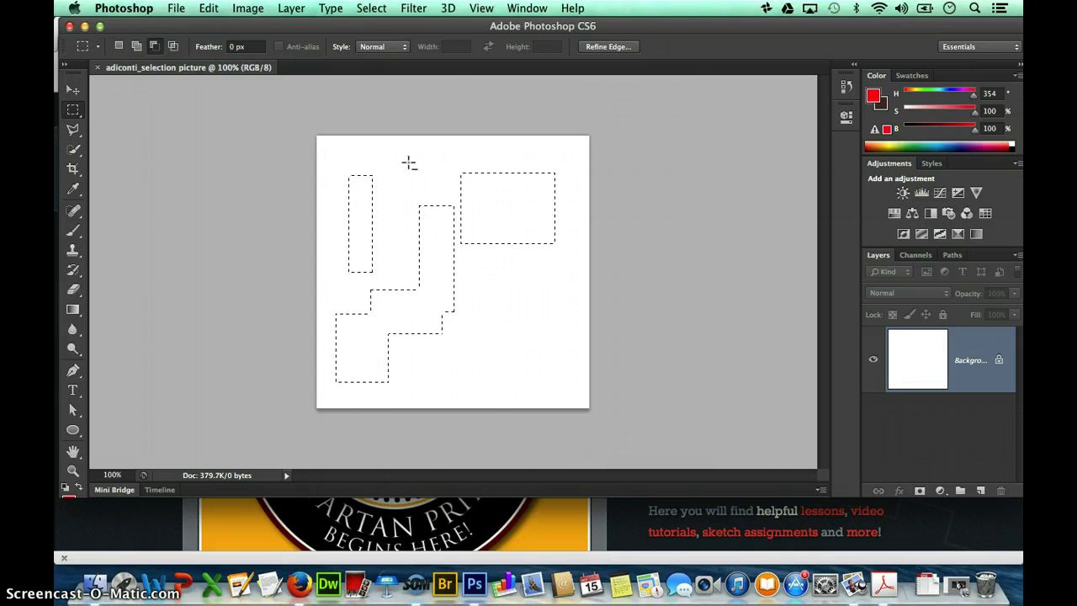
drag(409, 164, 421, 173)
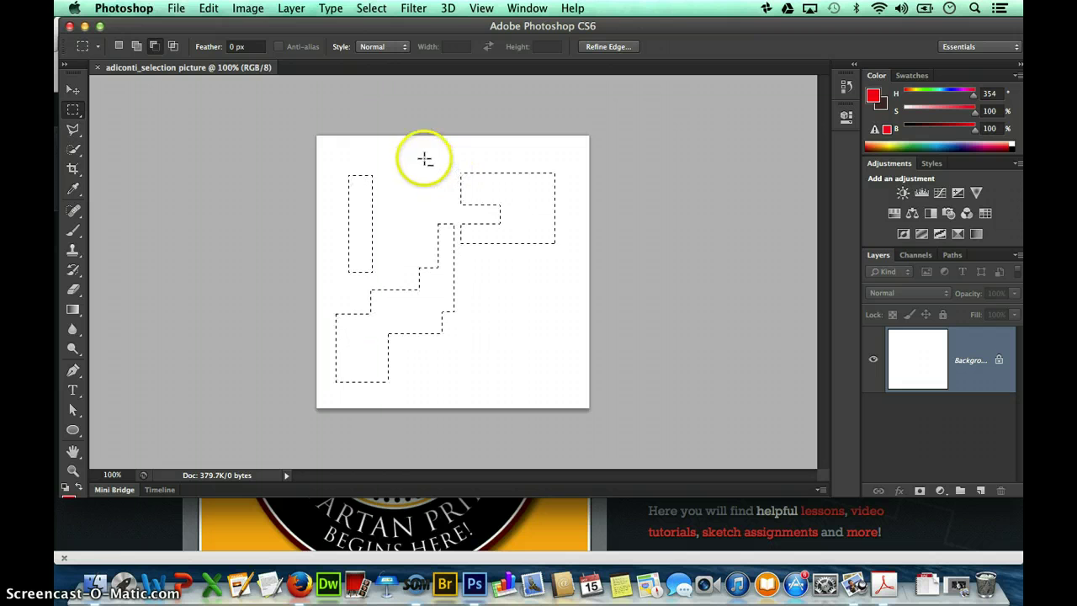
drag(425, 159, 485, 238)
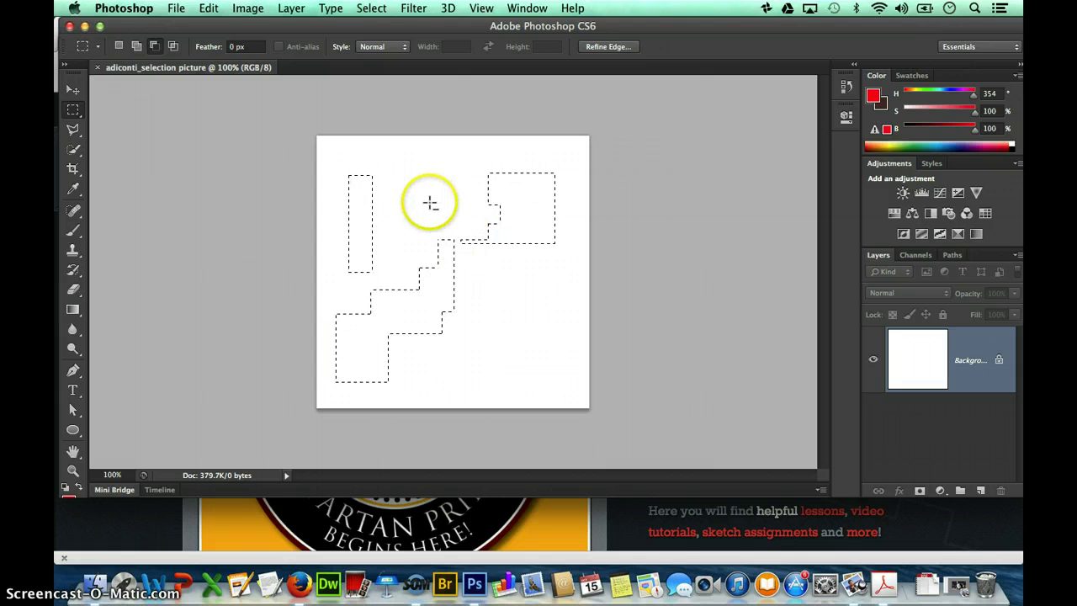
drag(423, 202, 445, 250)
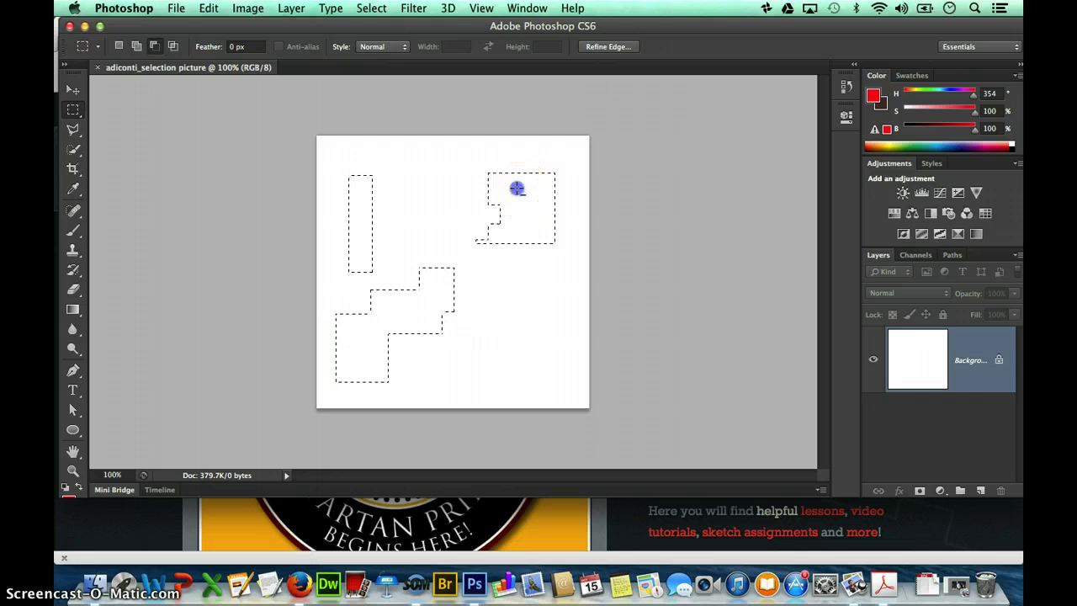
click(532, 344)
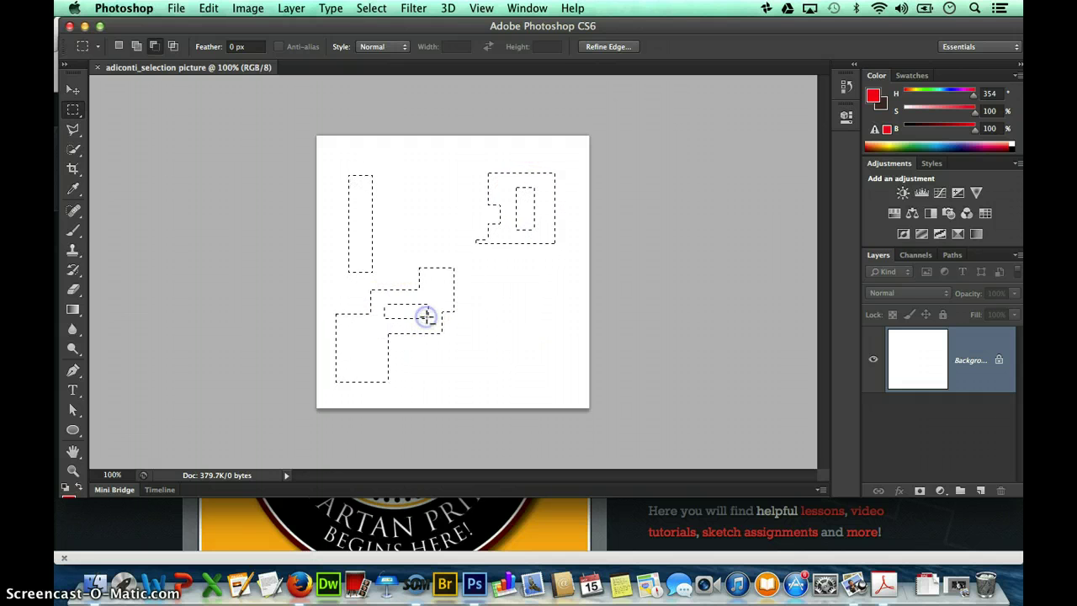
click(500, 340)
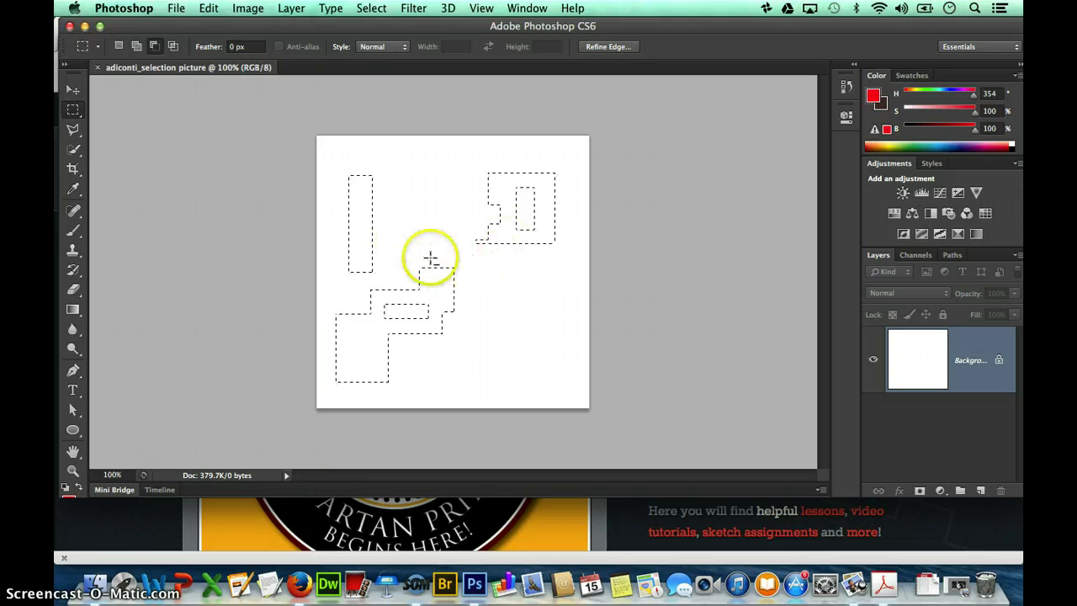
Try subtracting several rectangles from the unselected lower-right area of the canvas.
drag(503, 280, 550, 351)
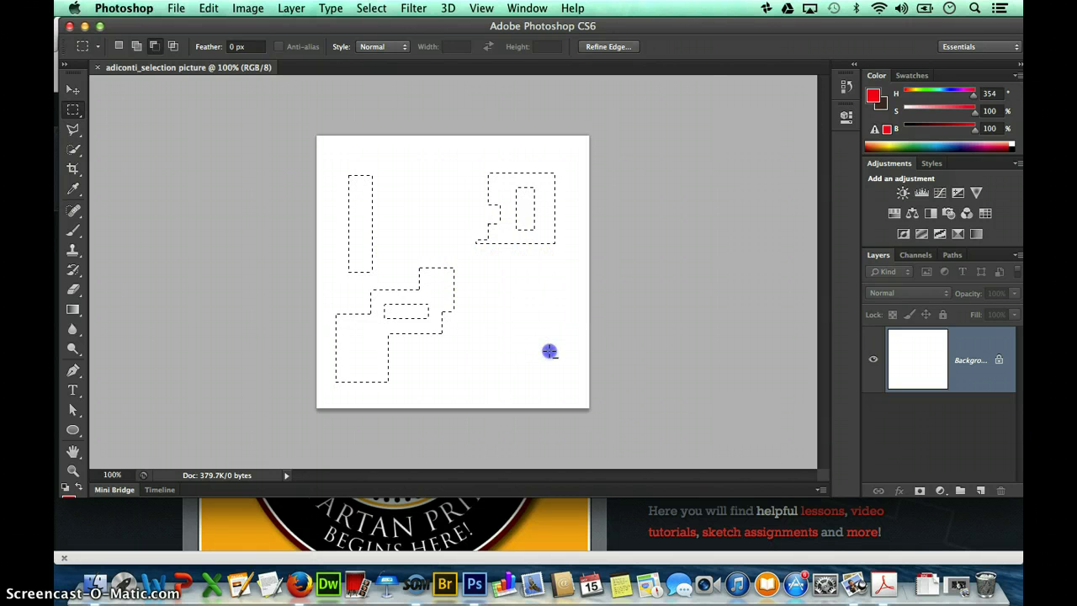
drag(485, 281, 539, 367)
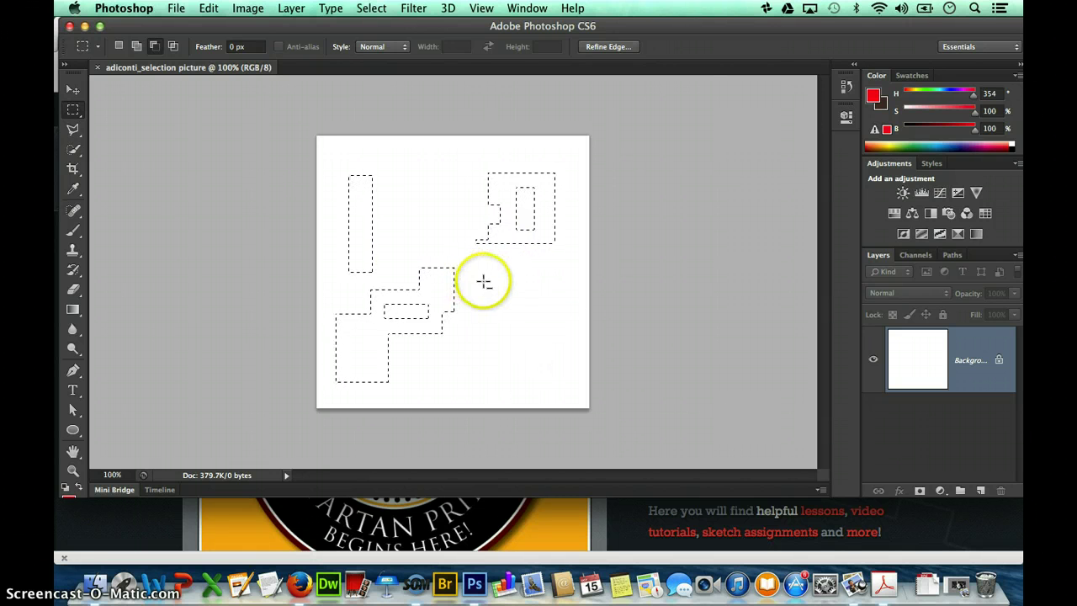
drag(485, 281, 533, 356)
drag(508, 301, 538, 355)
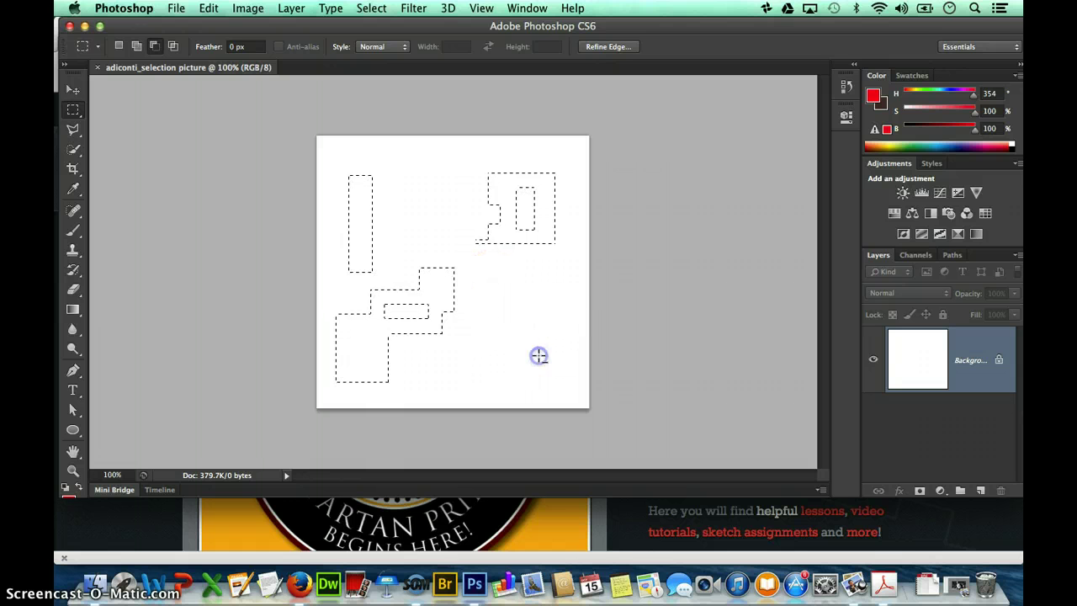
drag(491, 284, 531, 344)
click(233, 122)
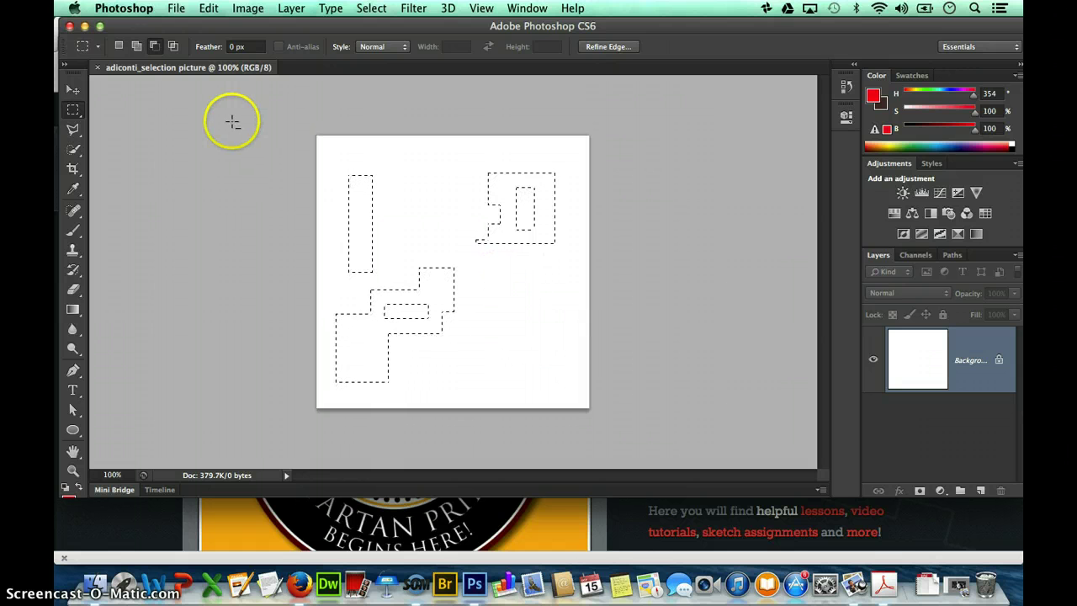
In Add to Selection mode, merge the central and upper-right selections with a large rectangle, and try a small rectangle in Intersect mode.
click(136, 46)
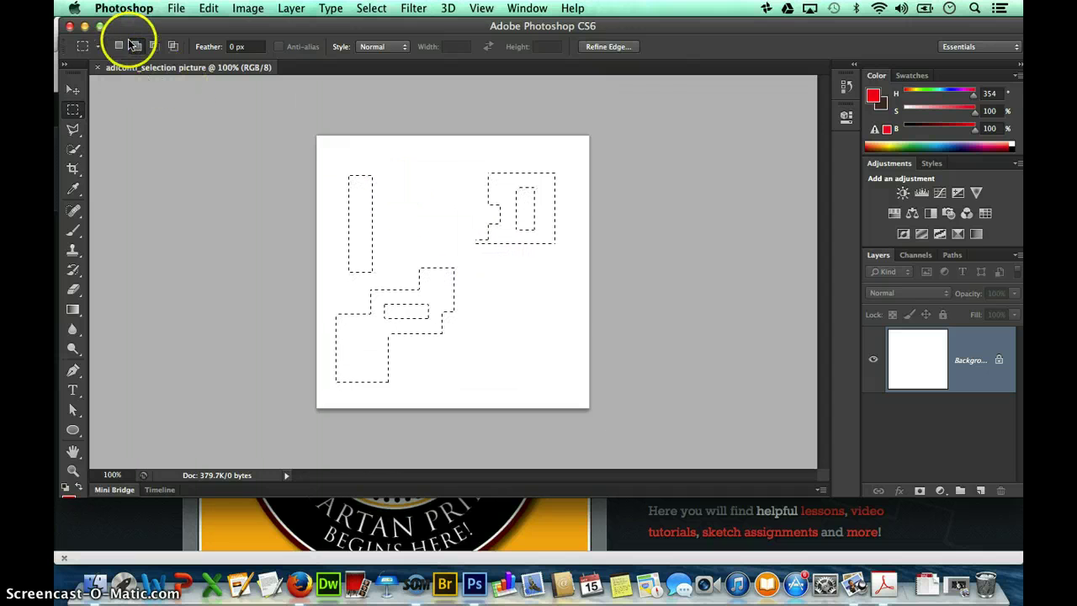
drag(473, 274, 535, 329)
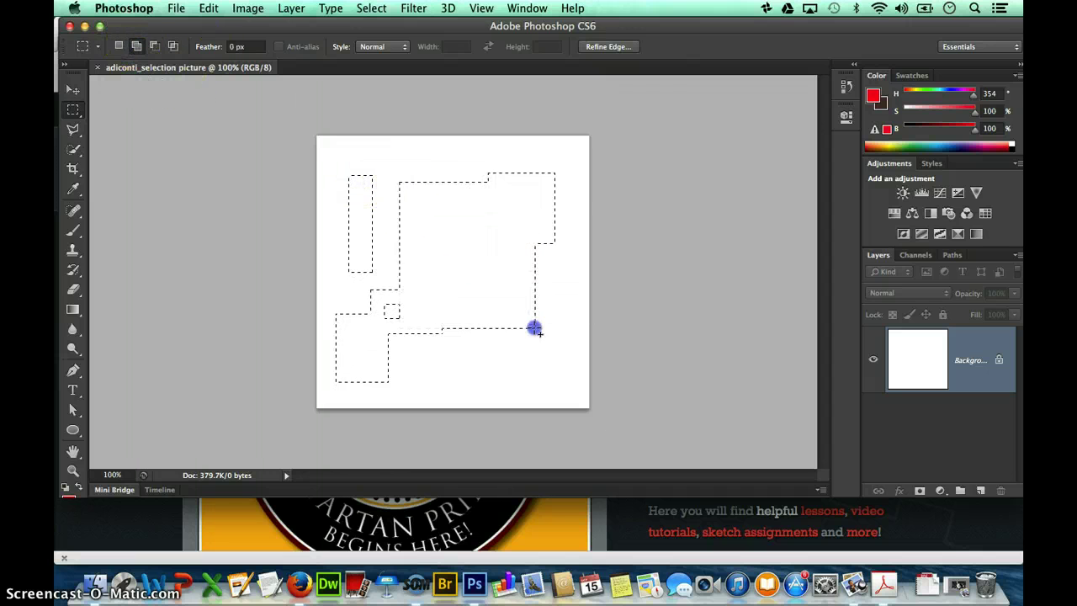
click(173, 46)
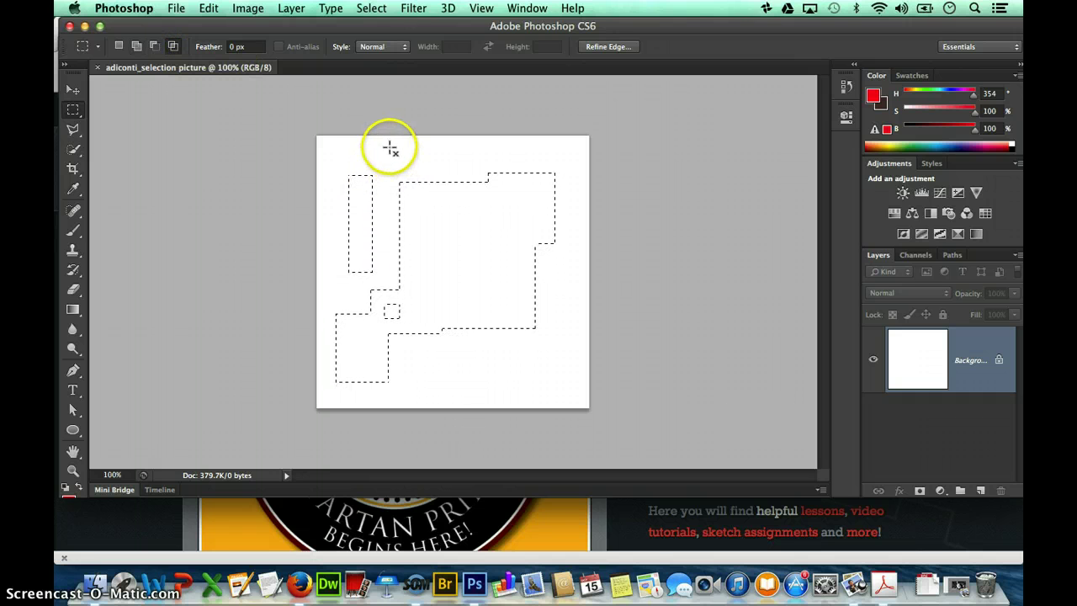
drag(389, 165, 408, 195)
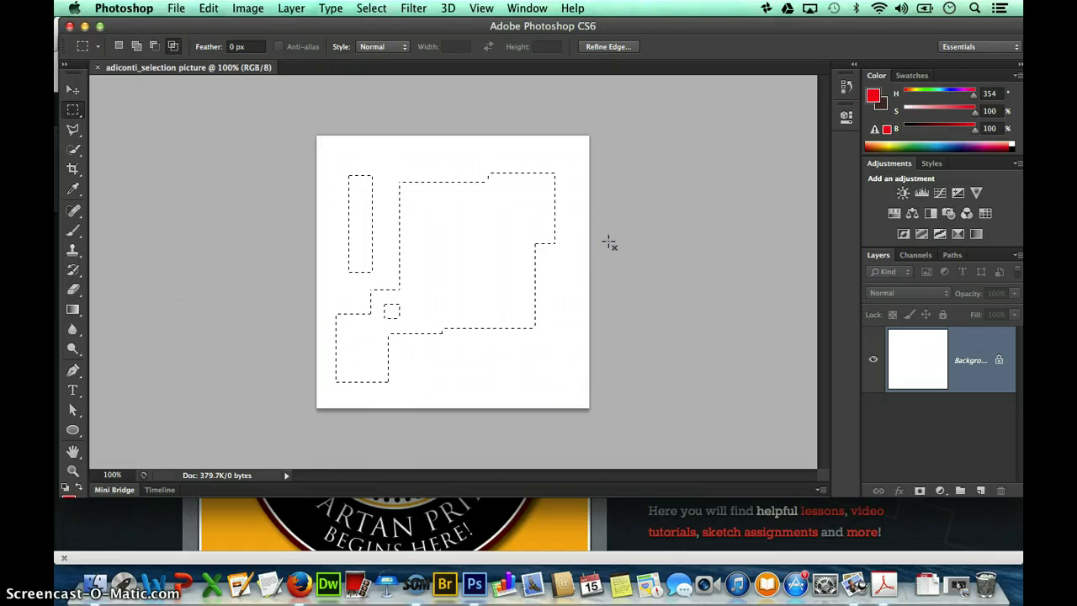
Step back through the selection history until only the upper-right rectangle is selected.
key(super+z)
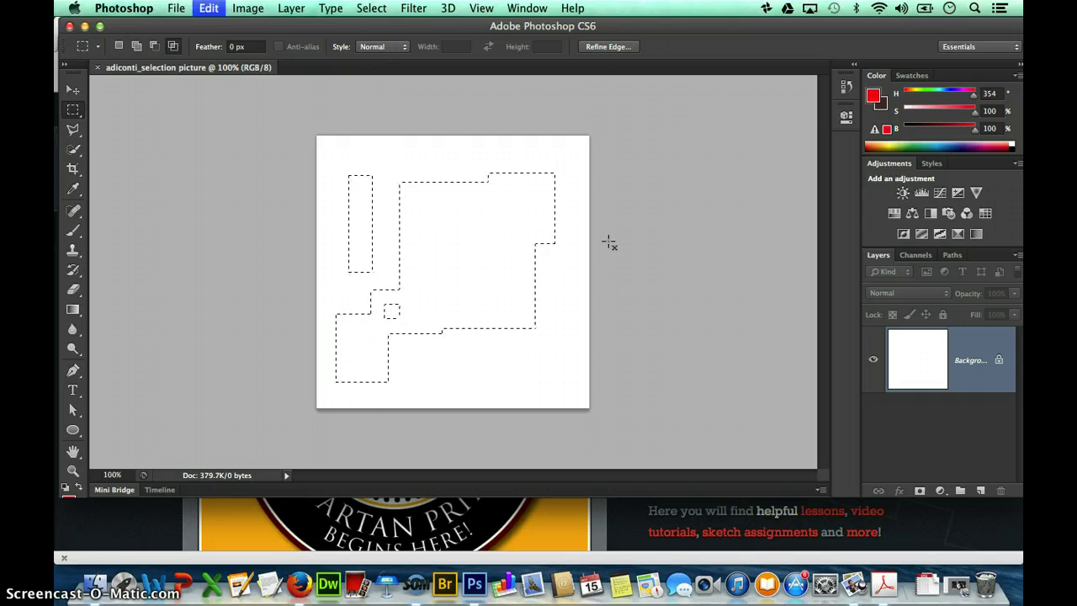
key(super+alt+z)
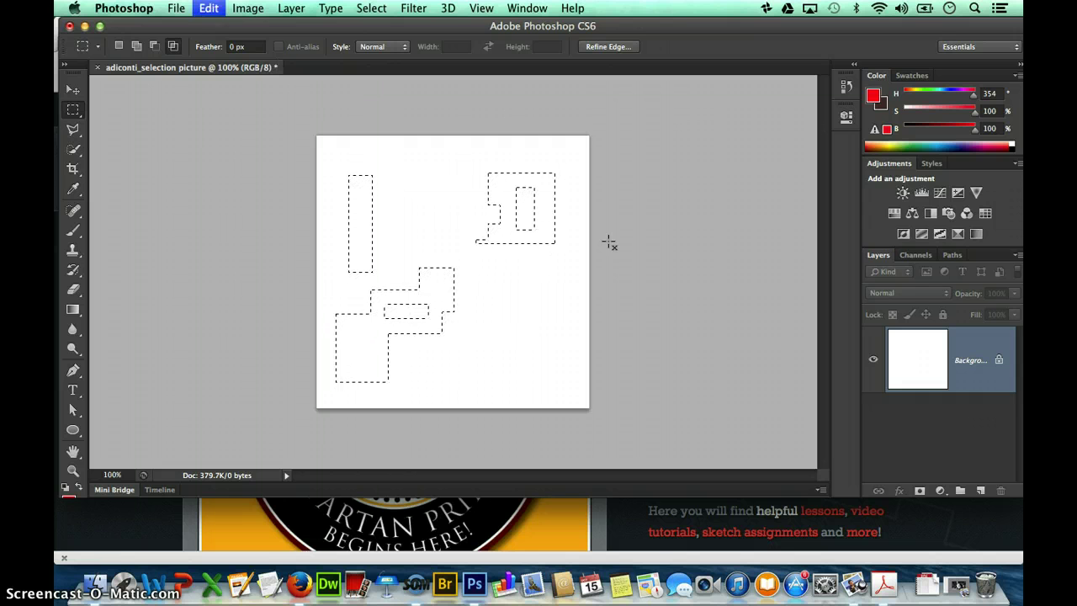
key(super+alt+z)
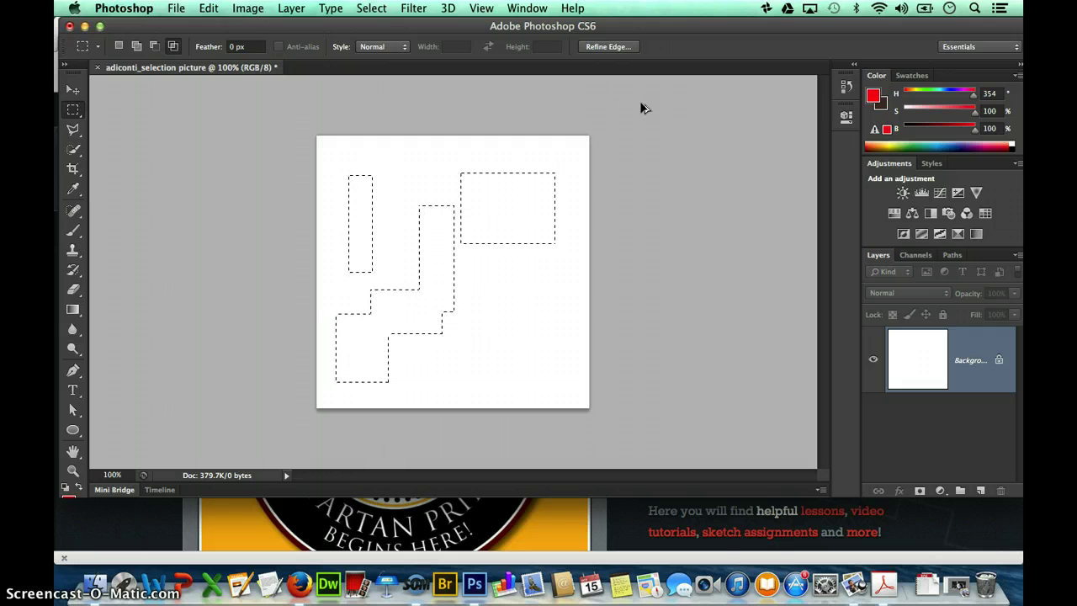
key(super+alt+z)
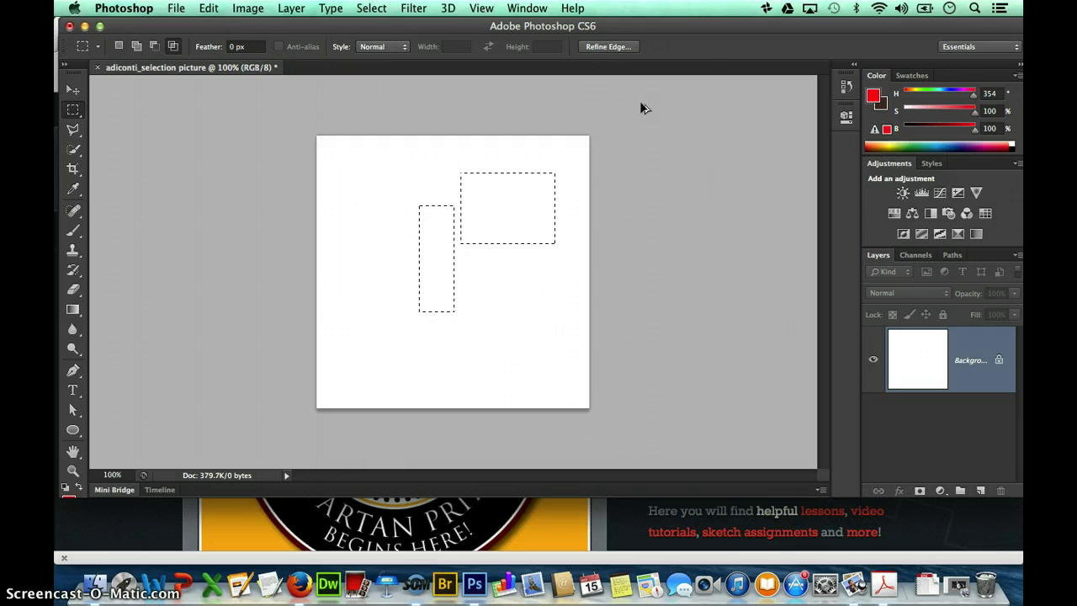
key(super+alt+z)
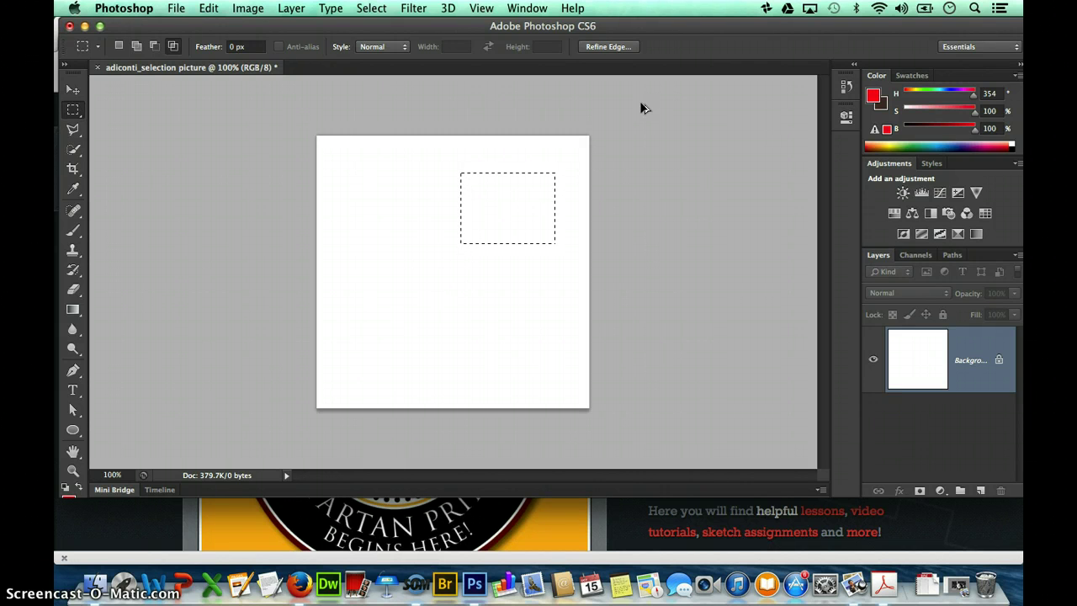
Redo the selection changes up to the version with the two small rectangular holes cut out.
click(722, 173)
key(super+z)
key(shift+super+z)
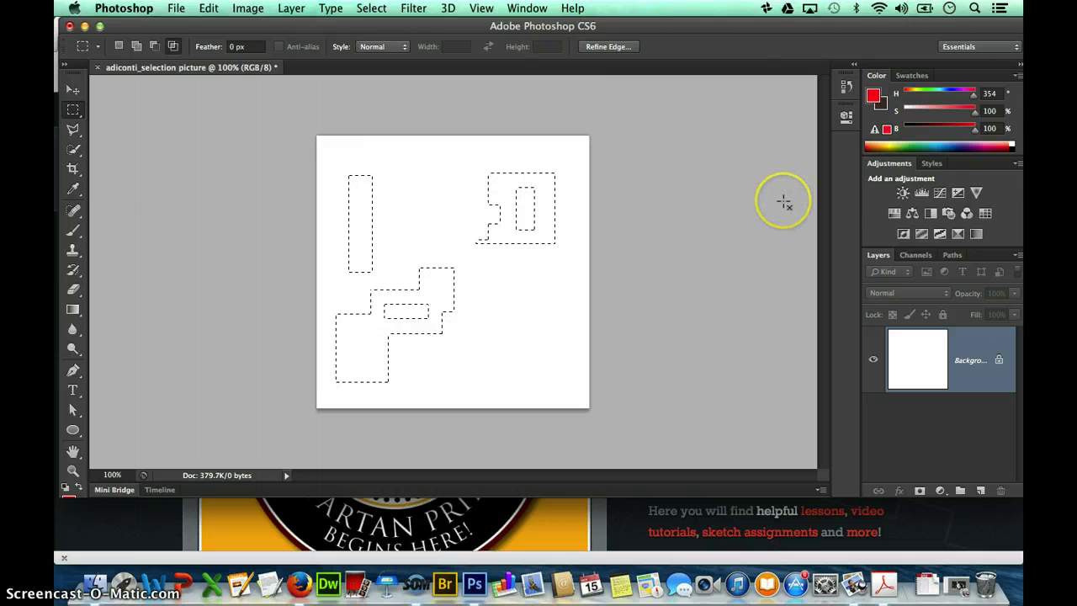
Enlarge the application window downward, expand the tools to two columns and float them beside the canvas.
drag(803, 186, 744, 194)
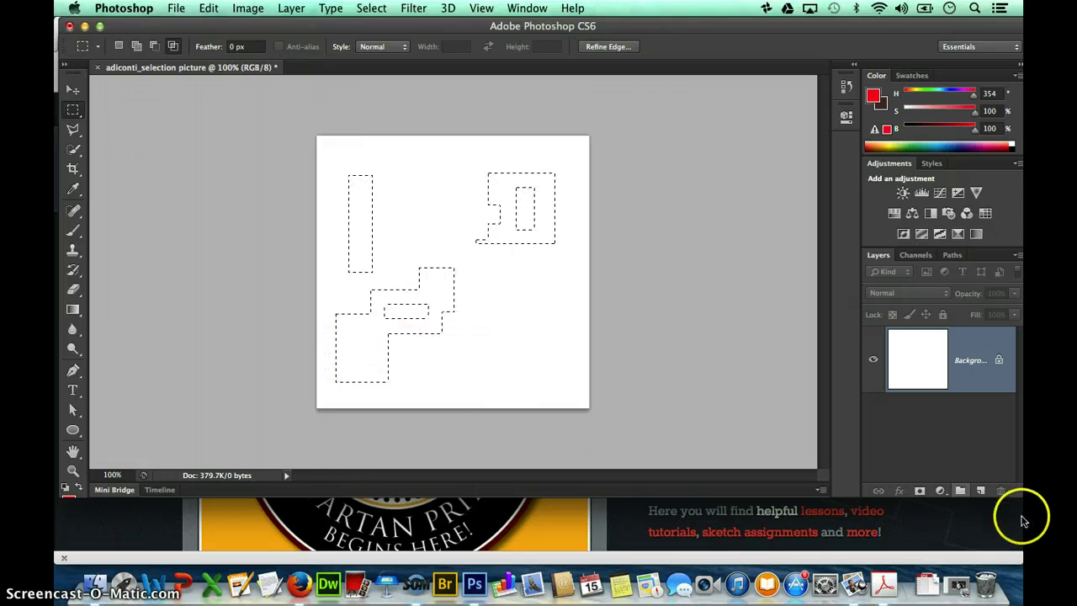
drag(1018, 495, 1018, 560)
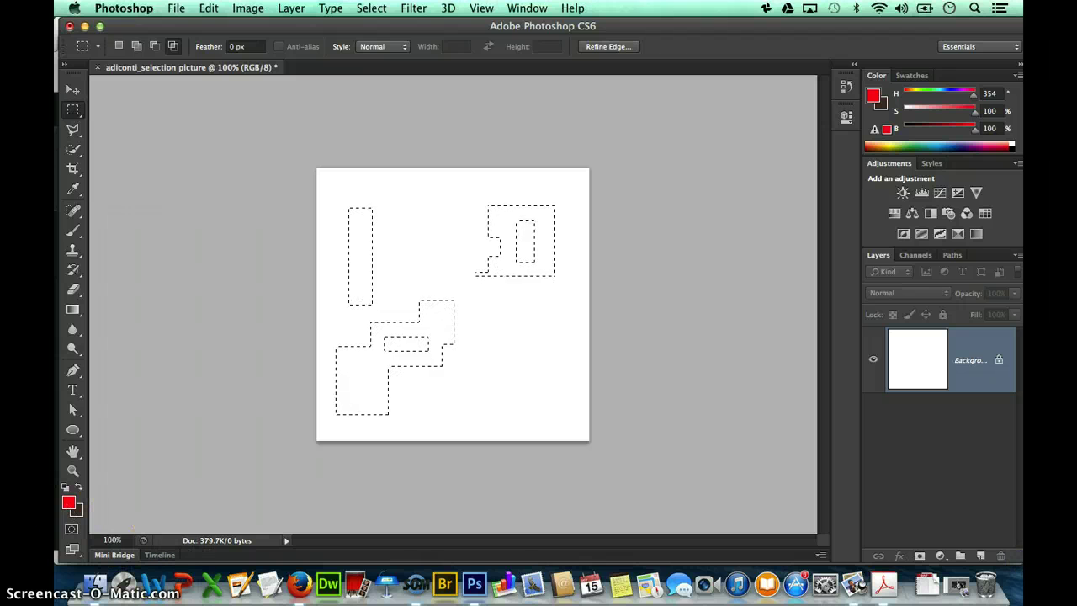
click(65, 64)
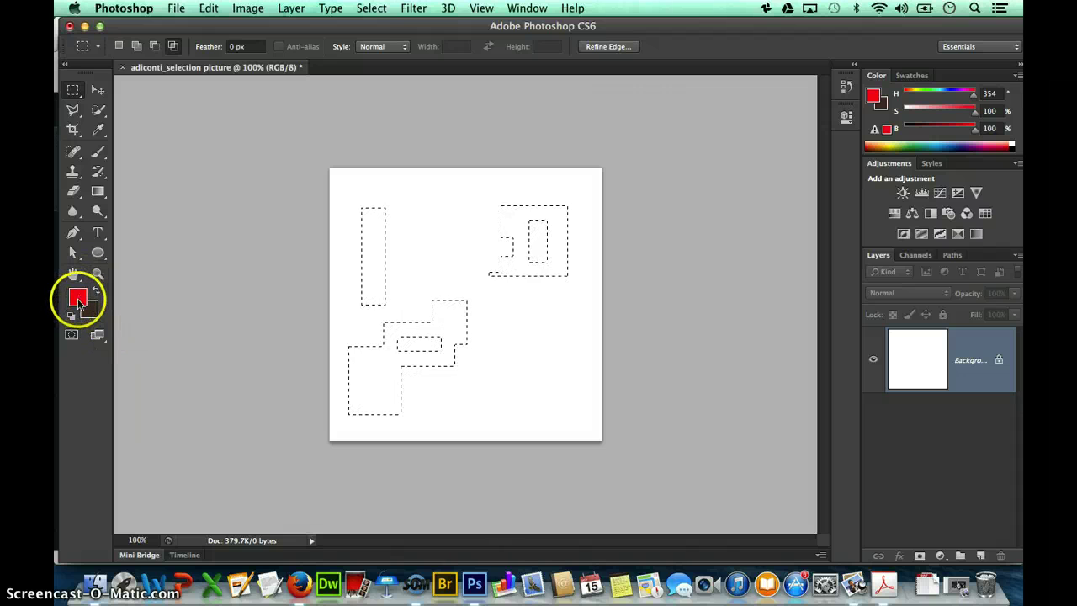
drag(88, 63, 227, 92)
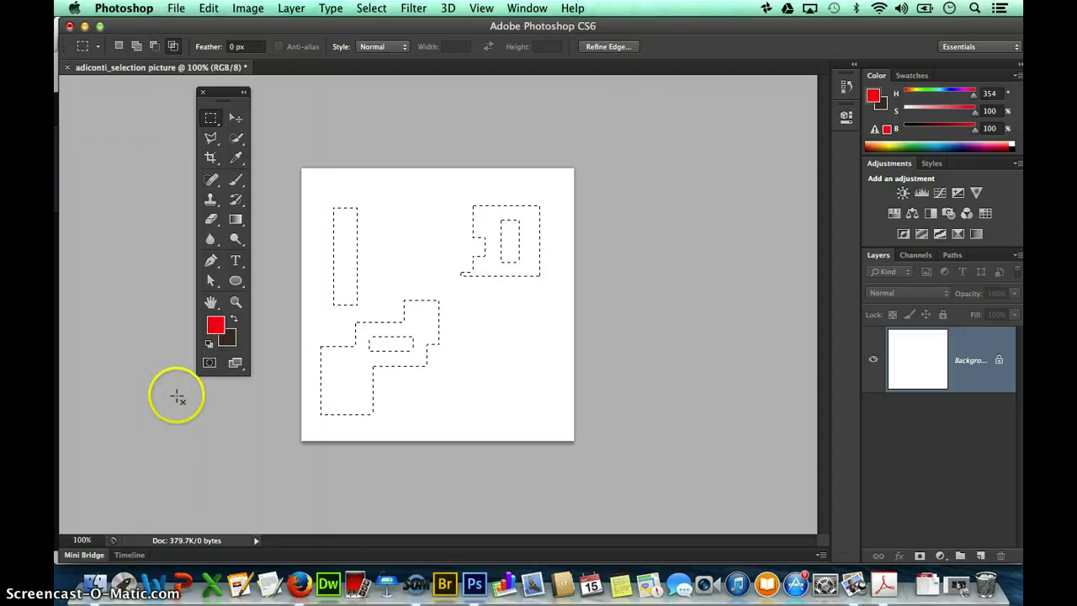
Fill the selected shapes with the red foreground colour, and refill them with the dark brown background colour.
key(alt+BackSpace)
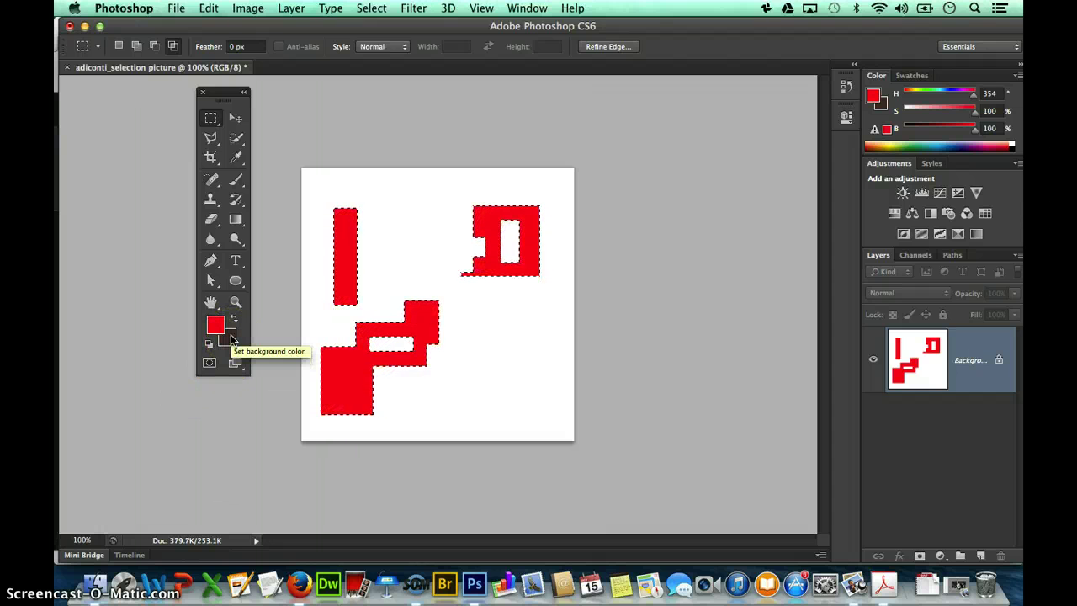
key(super+BackSpace)
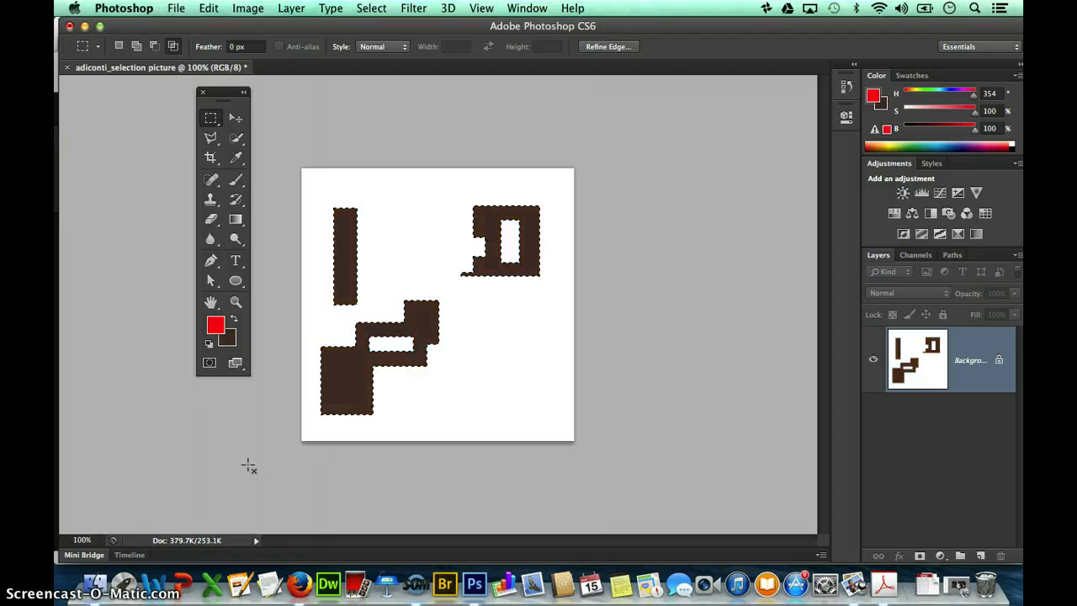
Set the background colour to bright blue, hex 156cfd, and return to the Rectangular Marquee tool.
click(229, 345)
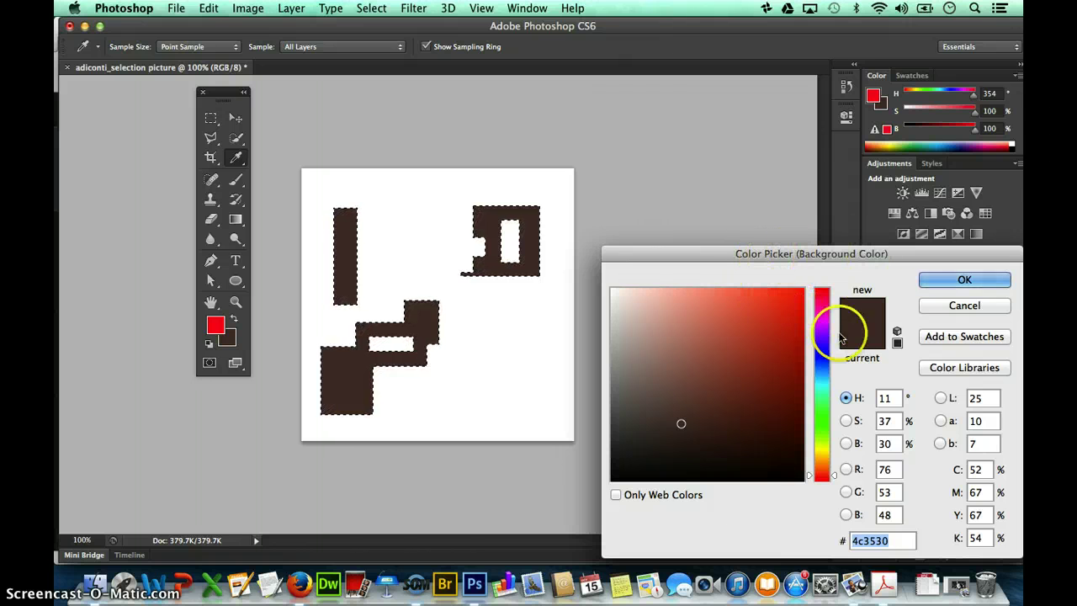
click(821, 363)
click(787, 290)
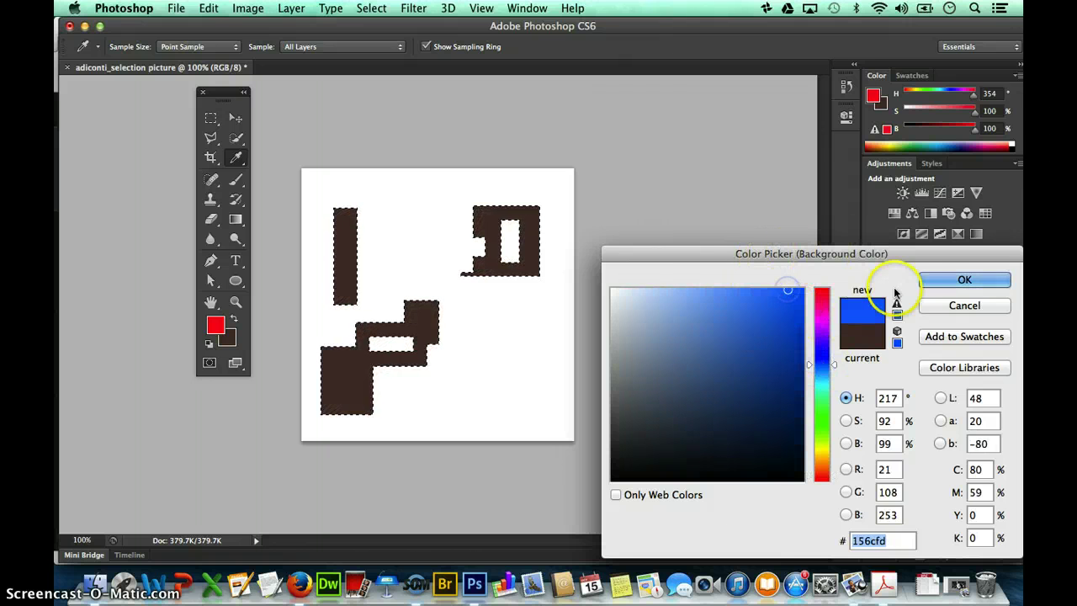
click(936, 280)
key(m)
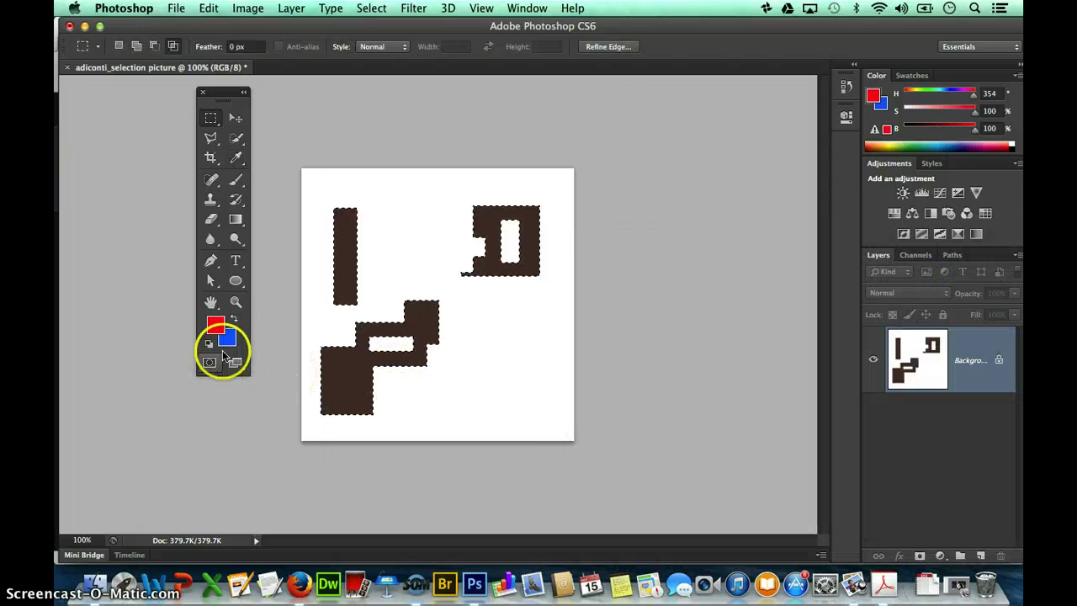
Fill the selected shapes with the blue background colour, and refill them with the red foreground colour.
key(super+BackSpace)
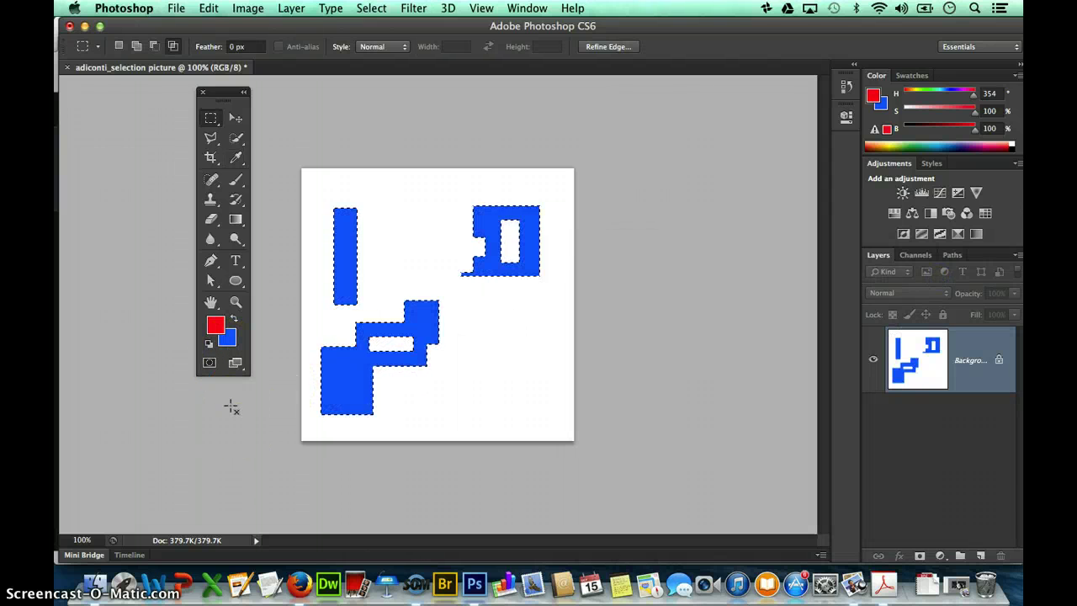
click(265, 410)
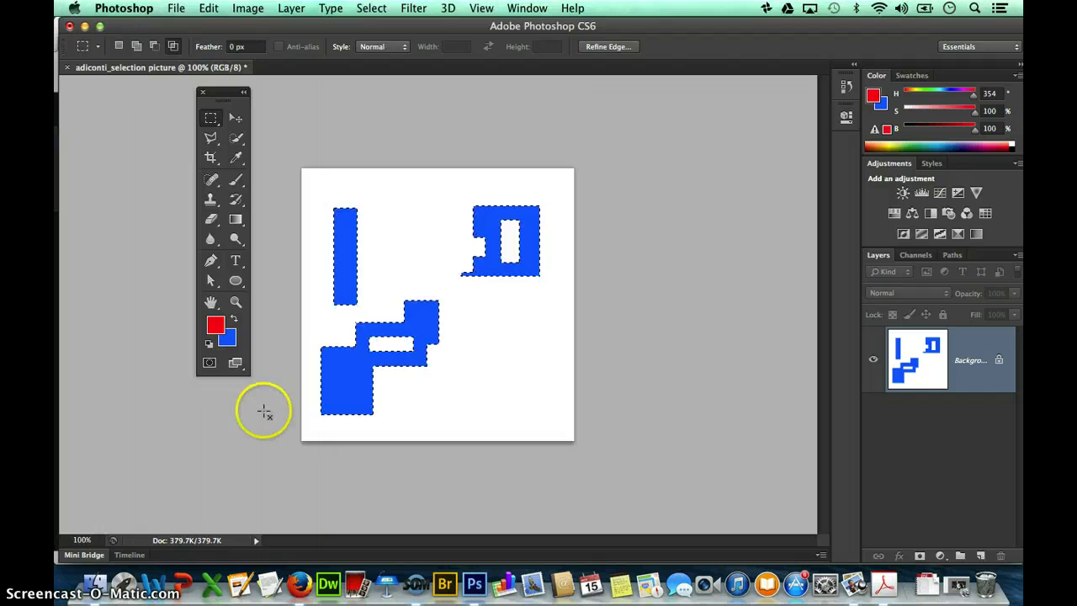
click(383, 257)
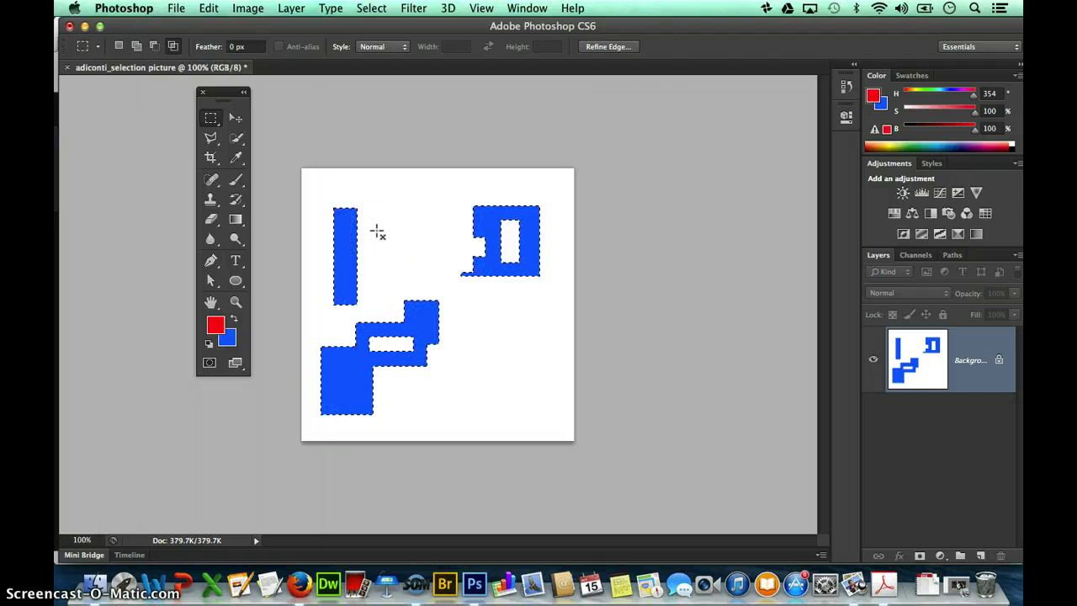
key(alt+BackSpace)
Change the foreground colour to turquoise with a hue of 167° and fill the selected shapes with it.
click(215, 324)
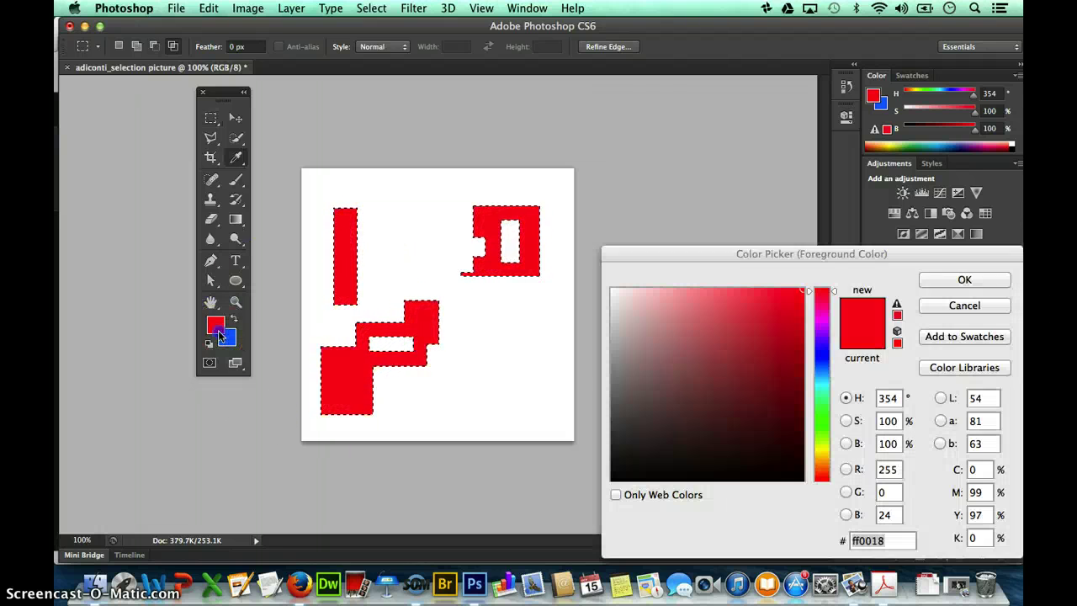
click(814, 391)
click(930, 278)
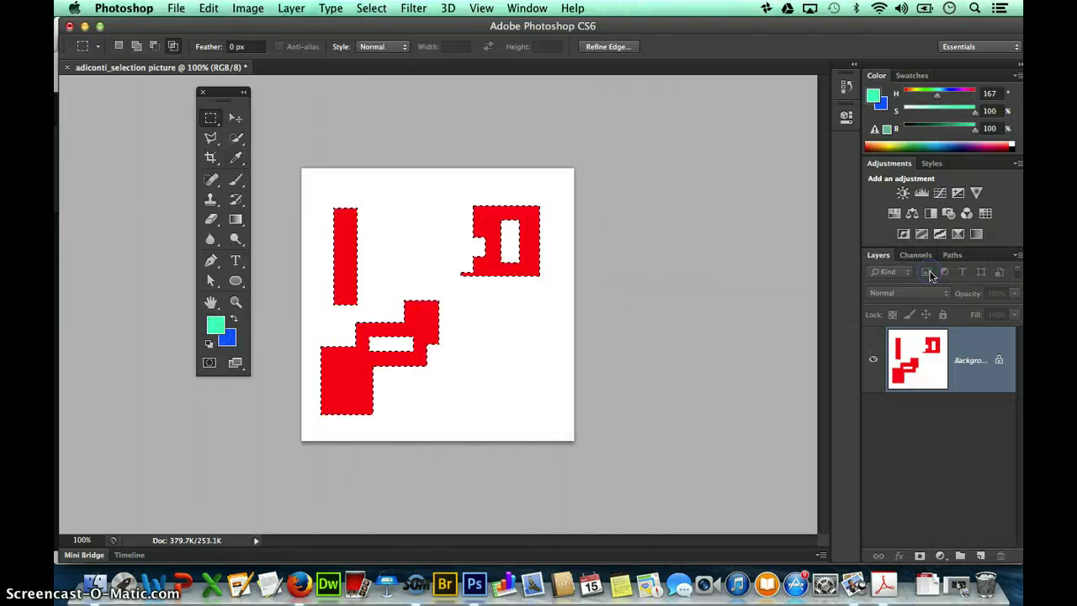
key(alt+BackSpace)
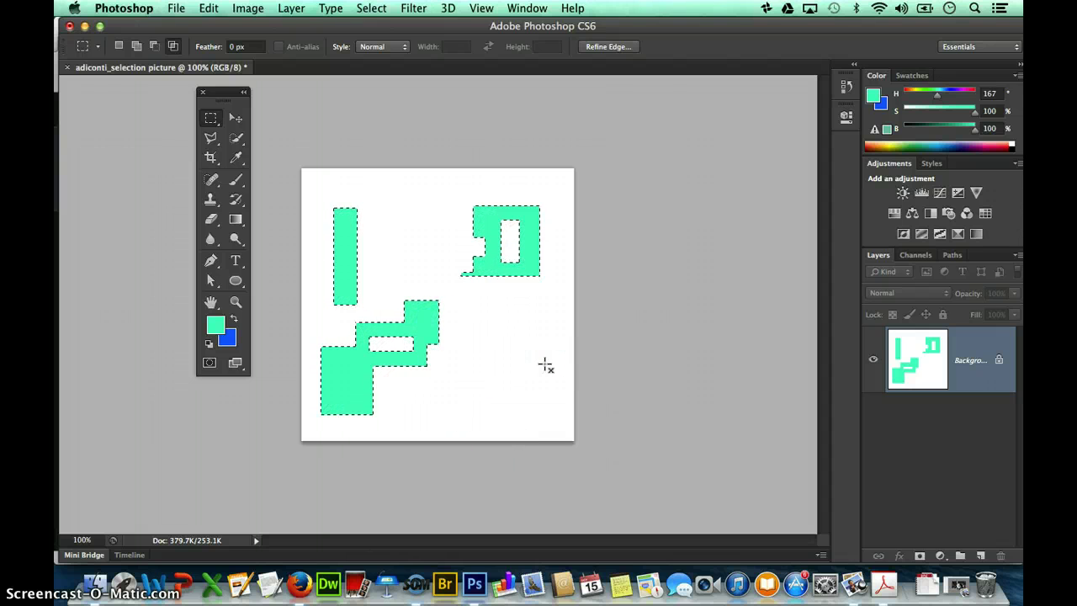
Undo the fills one after another until the canvas is blank white, and clear the remaining selection.
key(super+i)
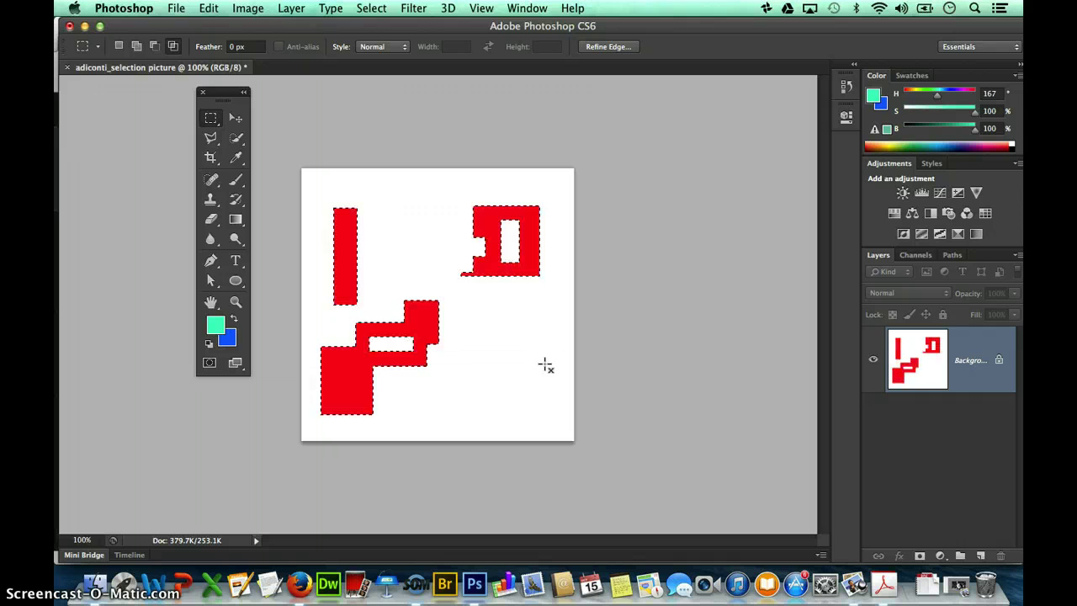
key(alt+super+z)
key(alt+super+z)
key(alt+super+z)
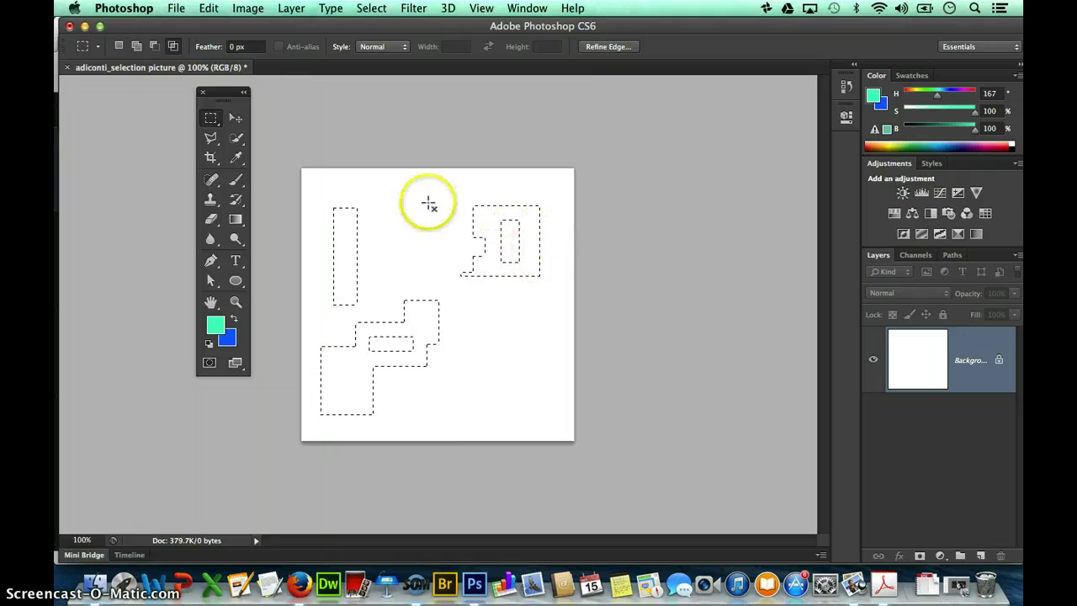
click(457, 451)
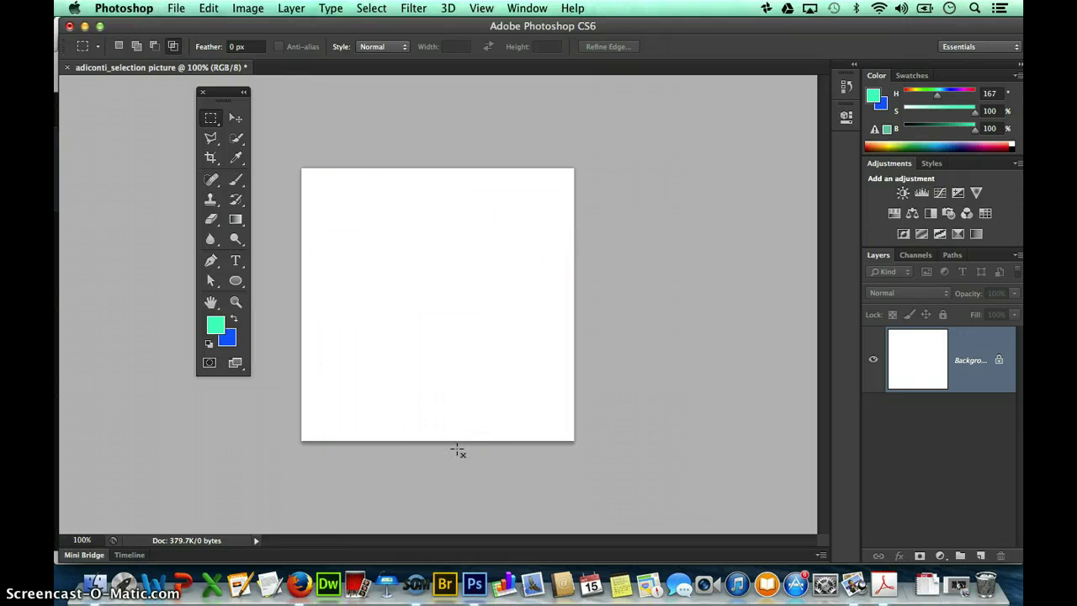
click(459, 260)
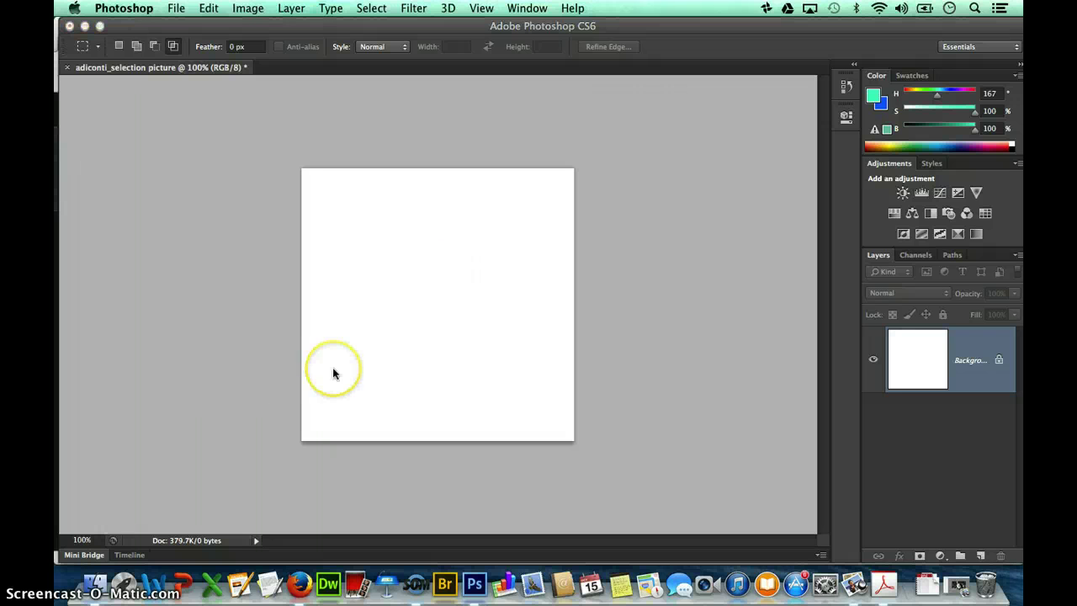
click(357, 297)
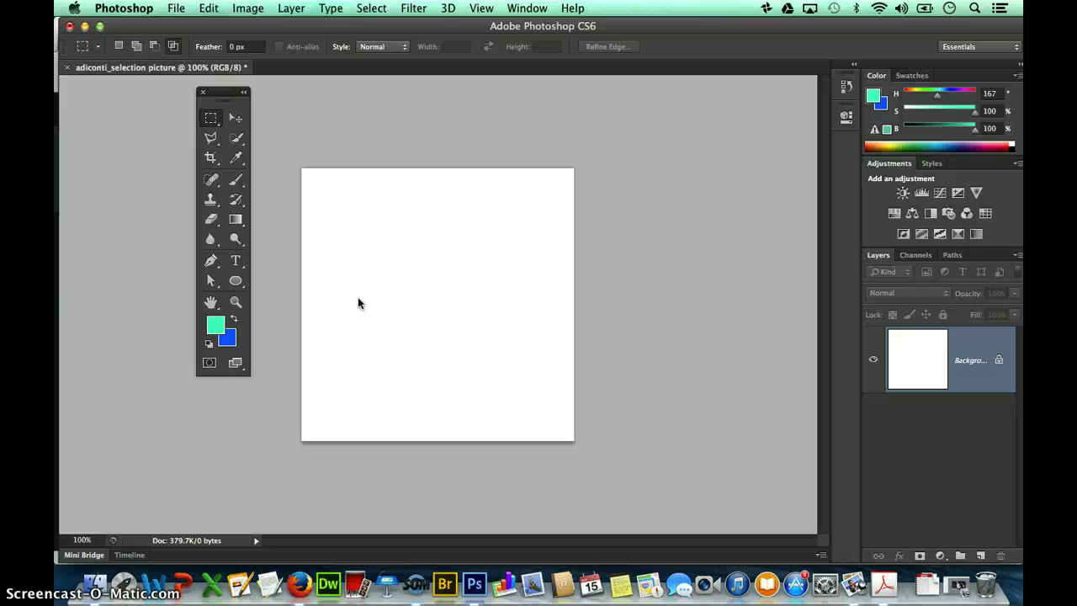
key(z)
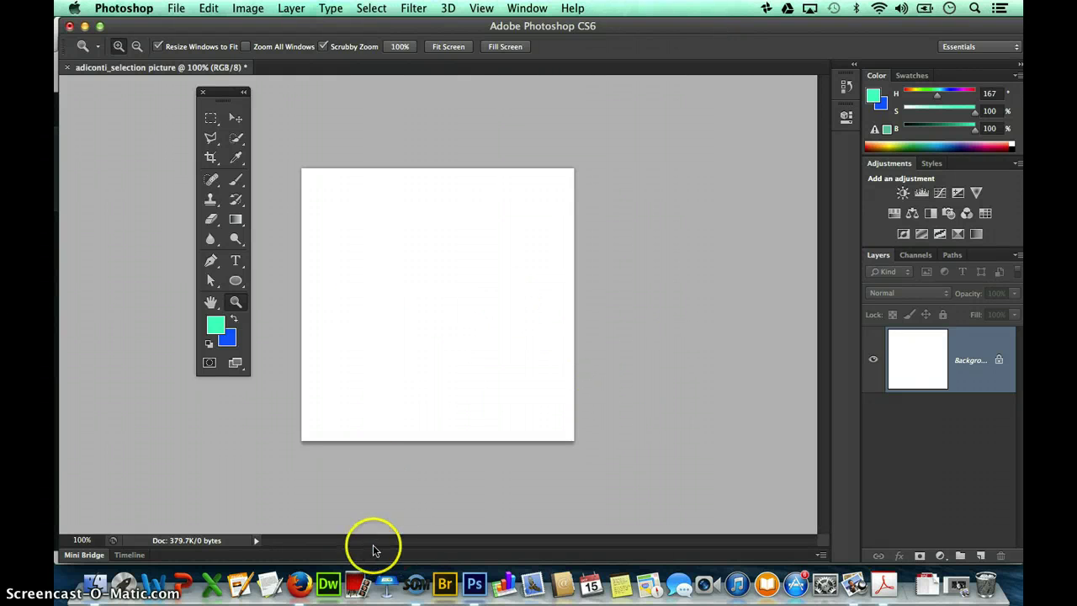
click(211, 117)
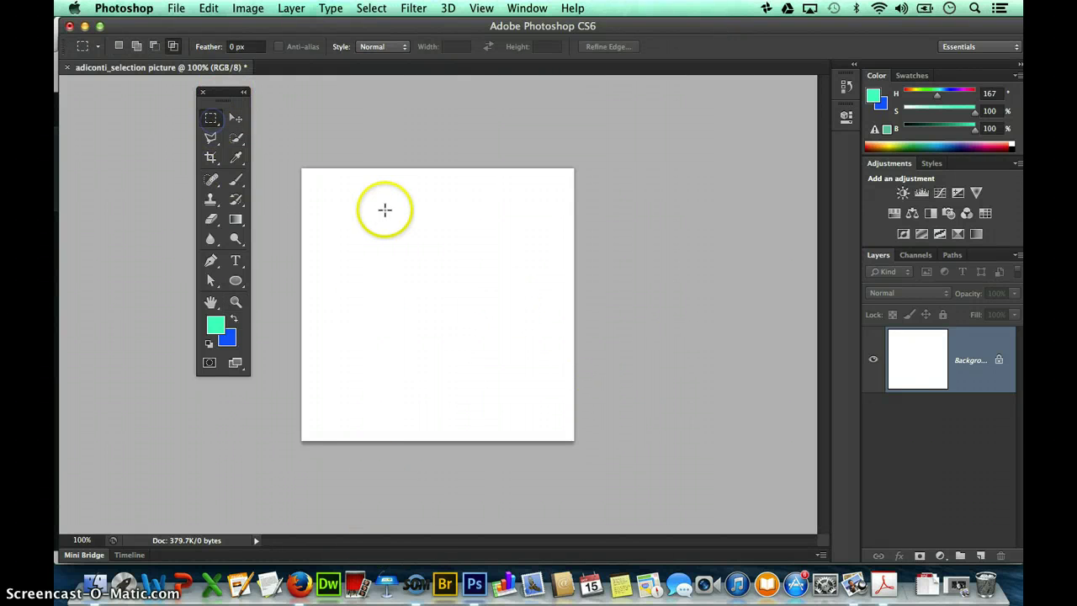
drag(363, 214, 401, 353)
drag(429, 219, 454, 325)
click(643, 227)
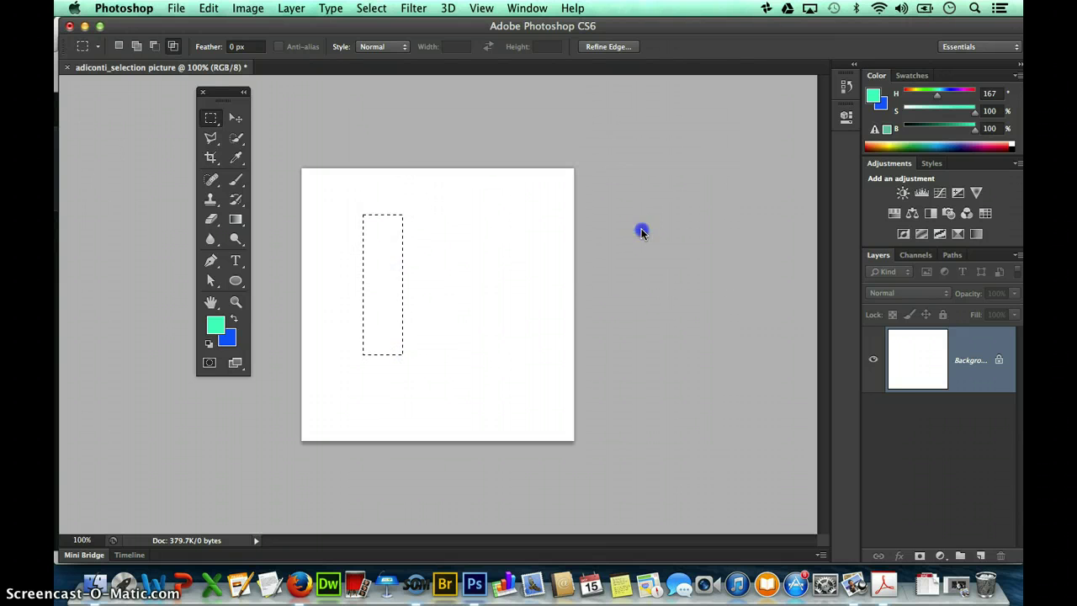
key(super+d)
Select three separate vertical rectangles side by side in add-to-selection mode and fill them with the turquoise foreground colour.
click(136, 46)
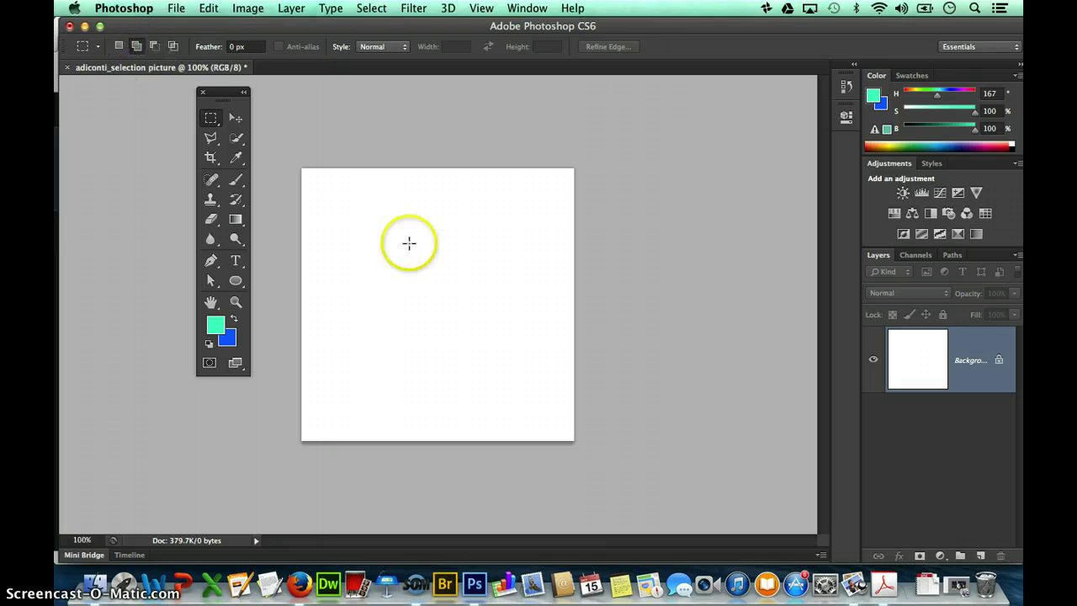
drag(334, 192, 433, 404)
drag(449, 194, 505, 405)
drag(522, 205, 551, 345)
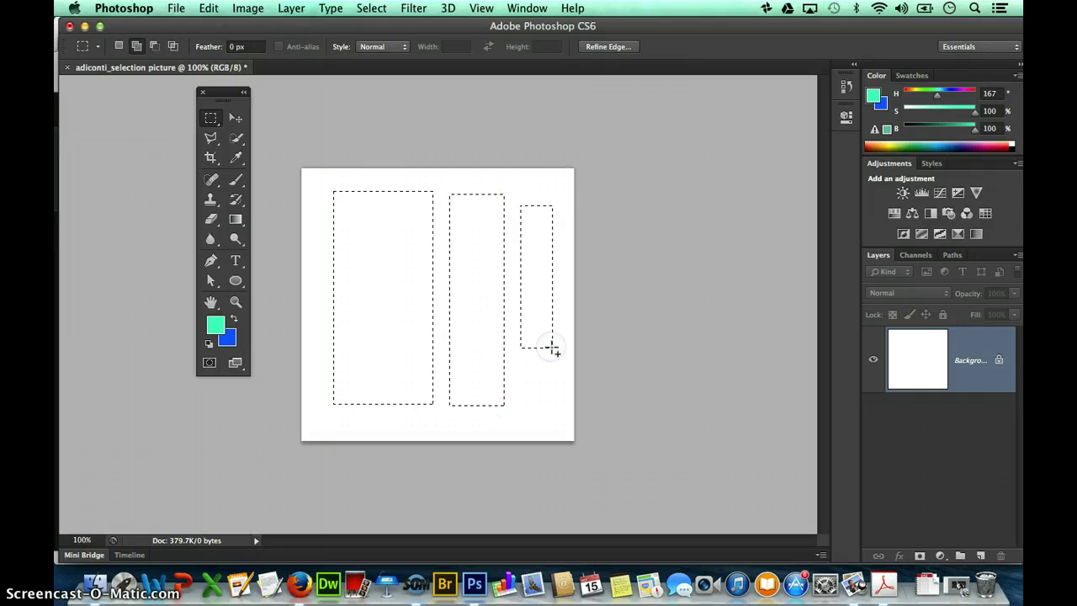
key(alt+BackSpace)
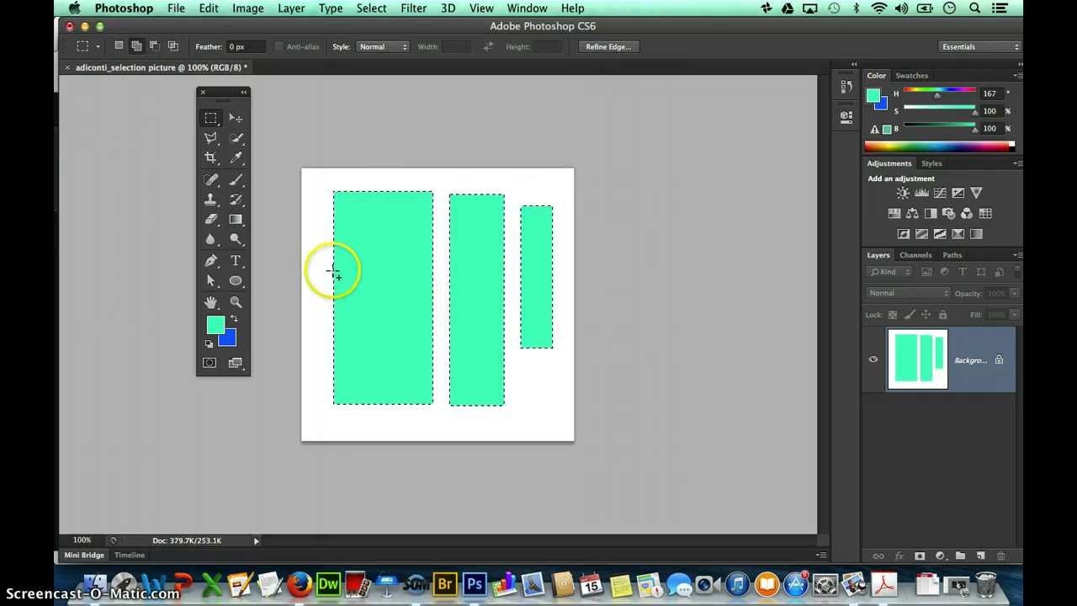
Add a horizontal rectangle crossing all three bars to the selection and fill the merged shape with the blue background colour.
drag(308, 267, 562, 309)
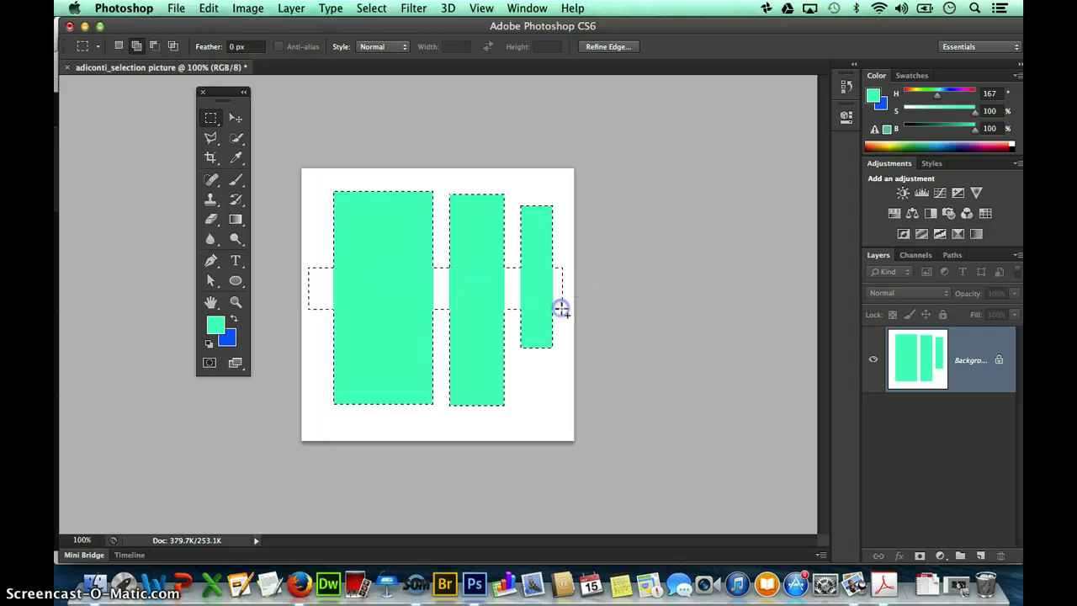
key(alt+BackSpace)
key(super+BackSpace)
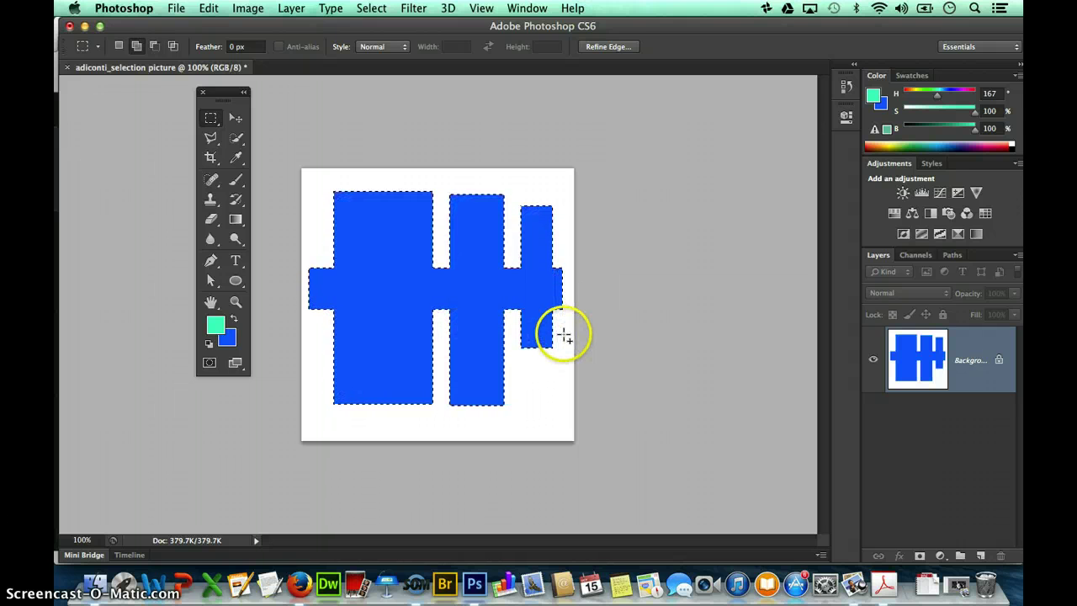
Close the document without saving, and create a new 5 by 5 inch, 72 pixels/inch document named with the author's name plus "_selection picture".
key(super+w)
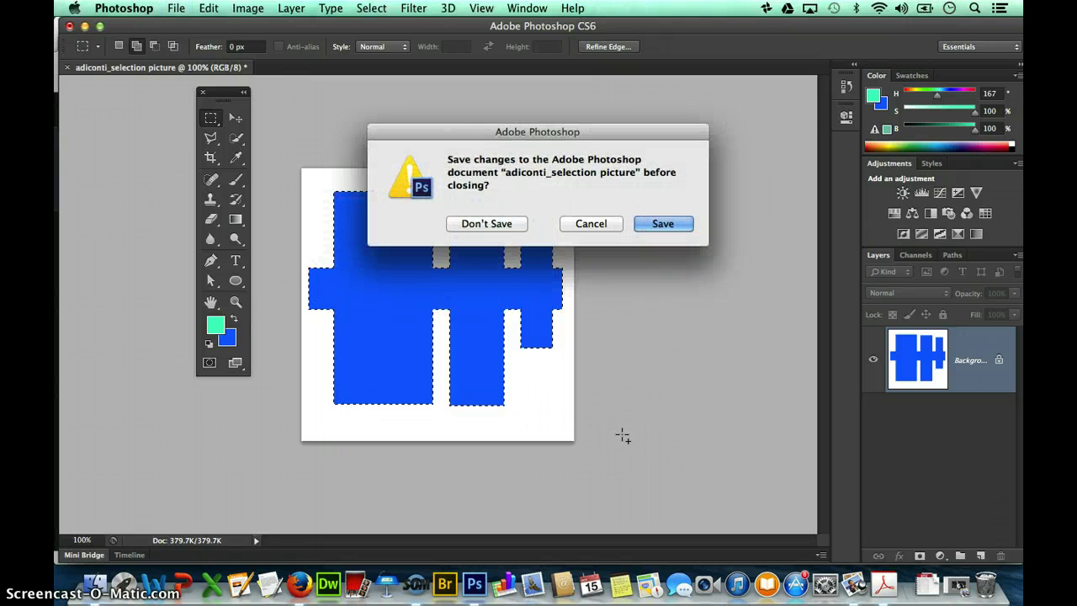
click(486, 223)
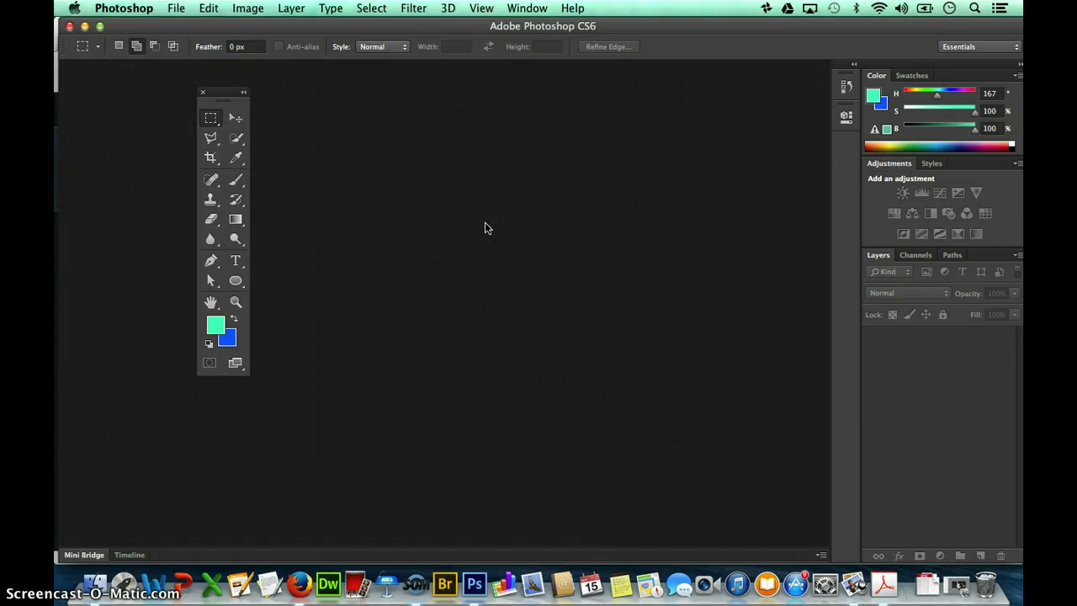
key(super+n)
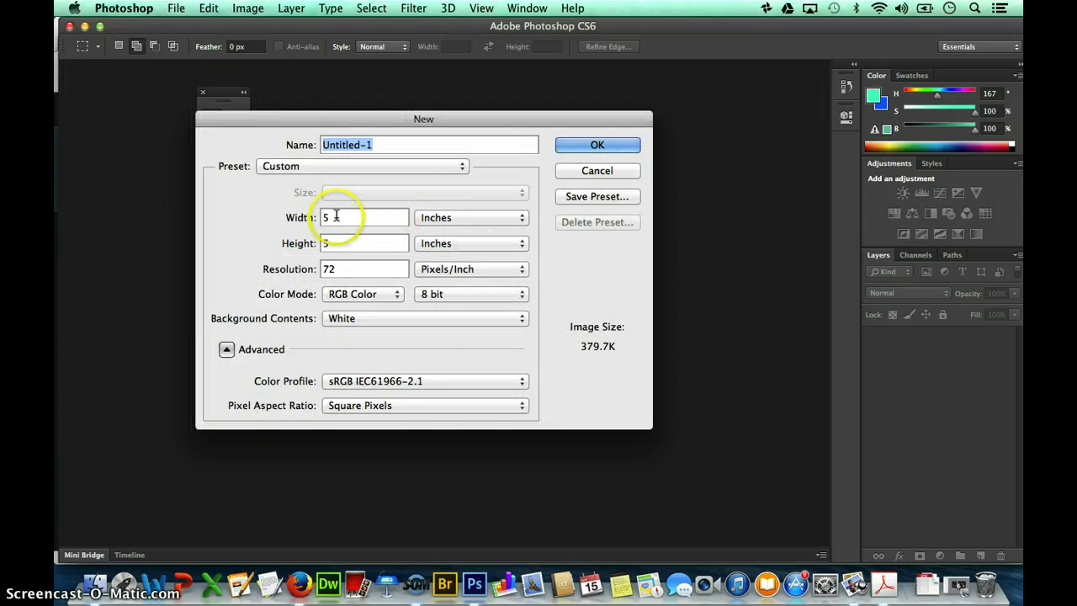
text(adiconti)
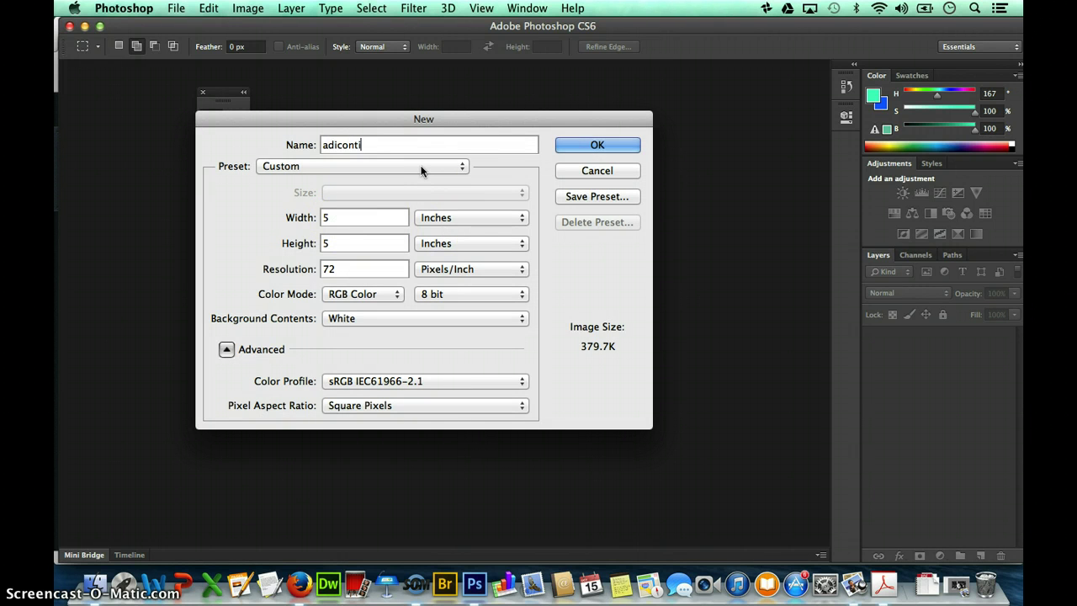
text(_se)
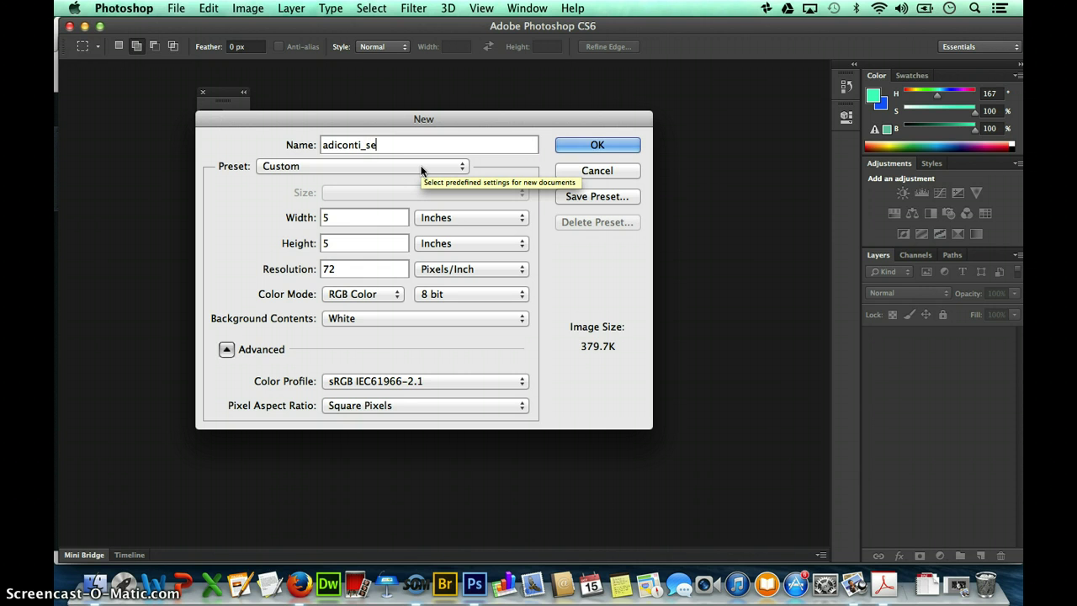
text(lection picture)
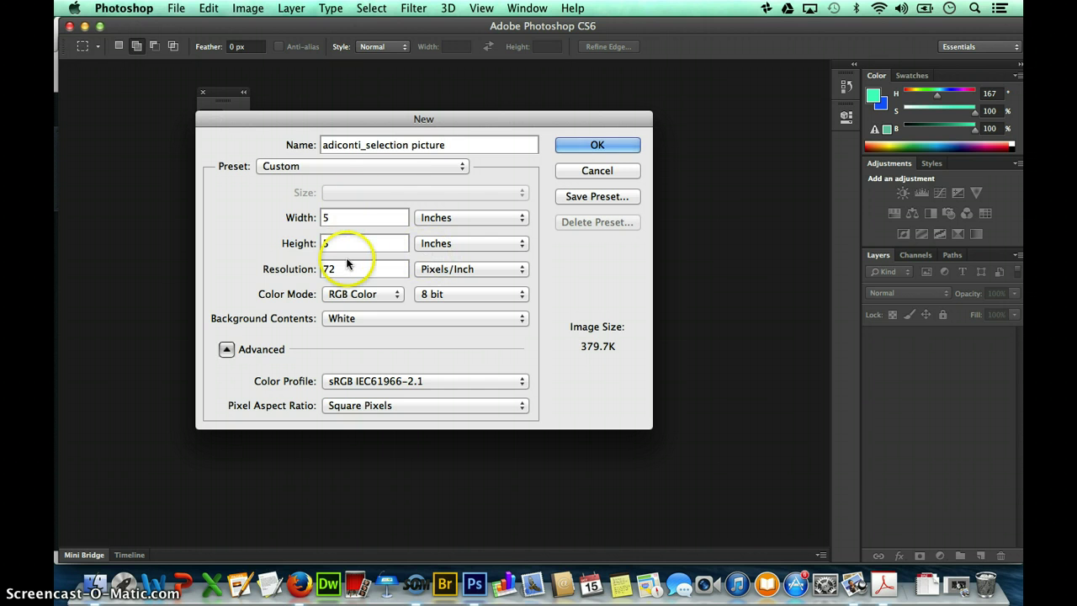
click(599, 146)
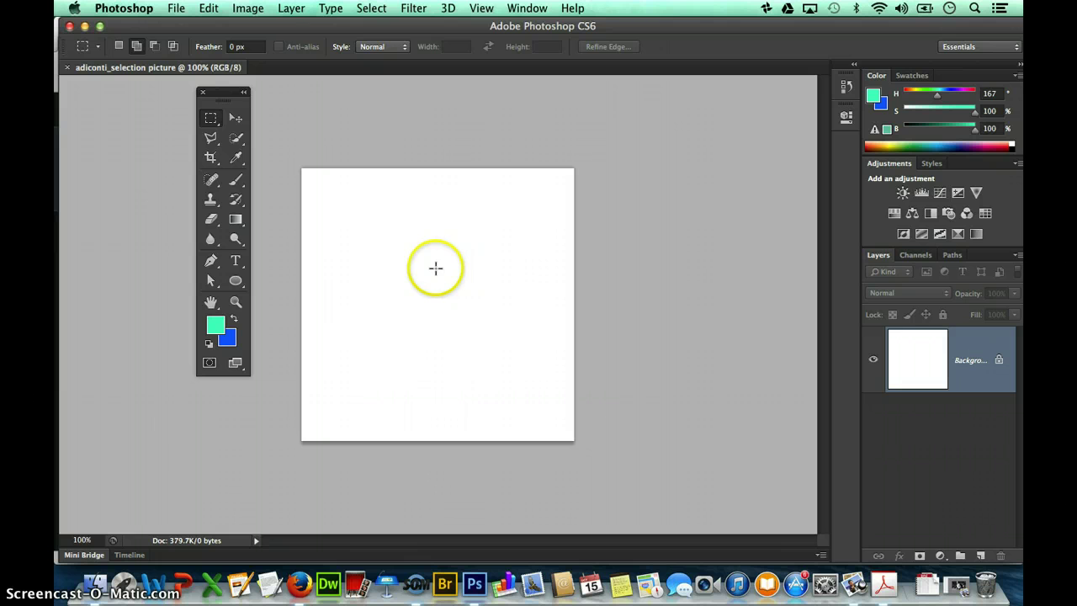
Move the toolbox away from the canvas and add two tall, narrow rectangular selections side by side on the canvas's left half.
drag(228, 91, 188, 92)
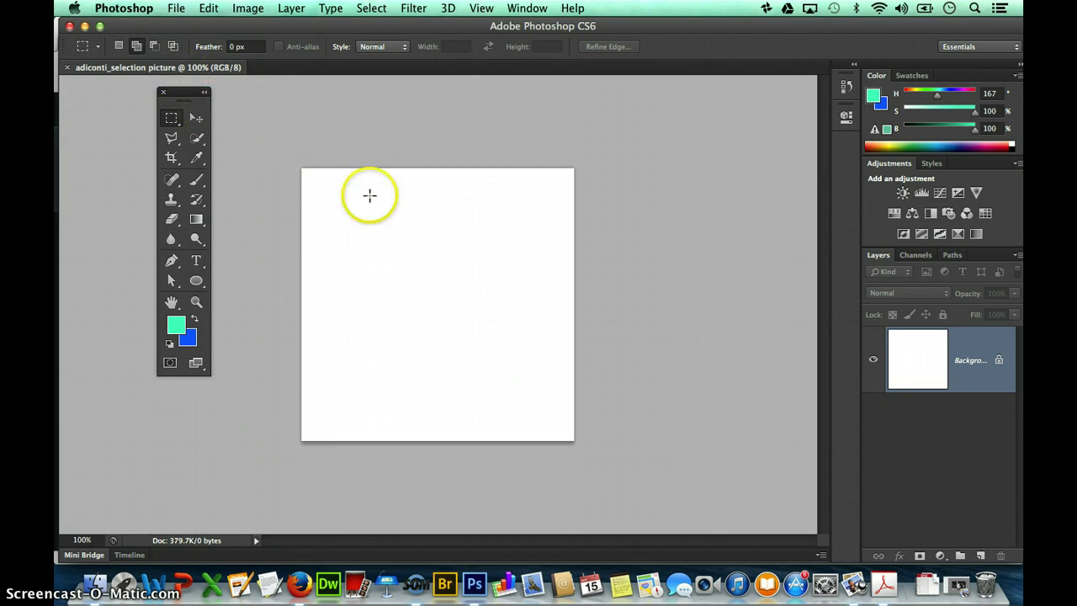
drag(349, 202, 382, 363)
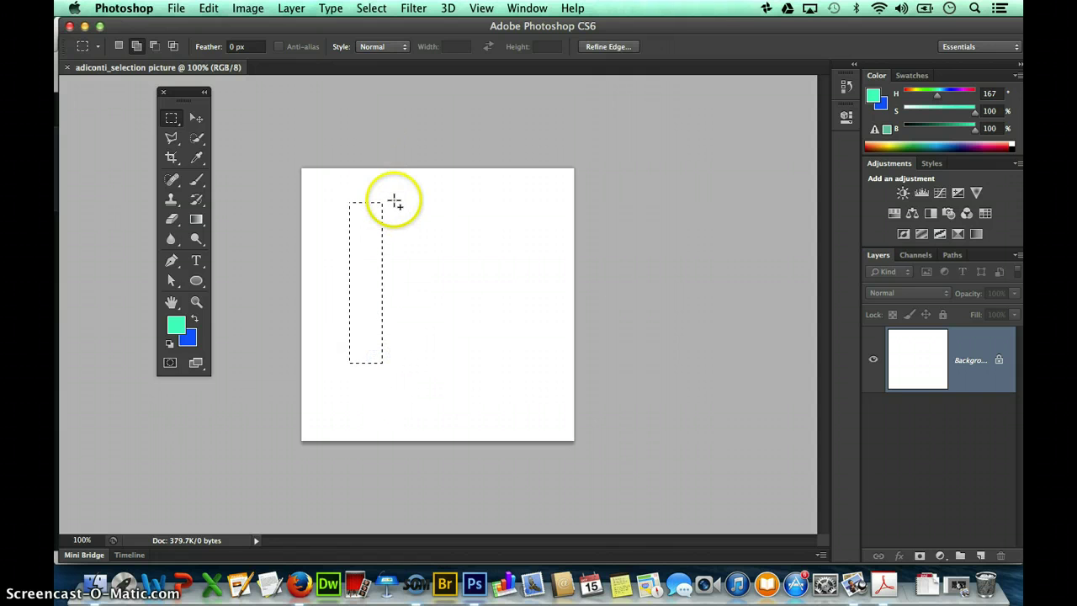
drag(397, 203, 426, 363)
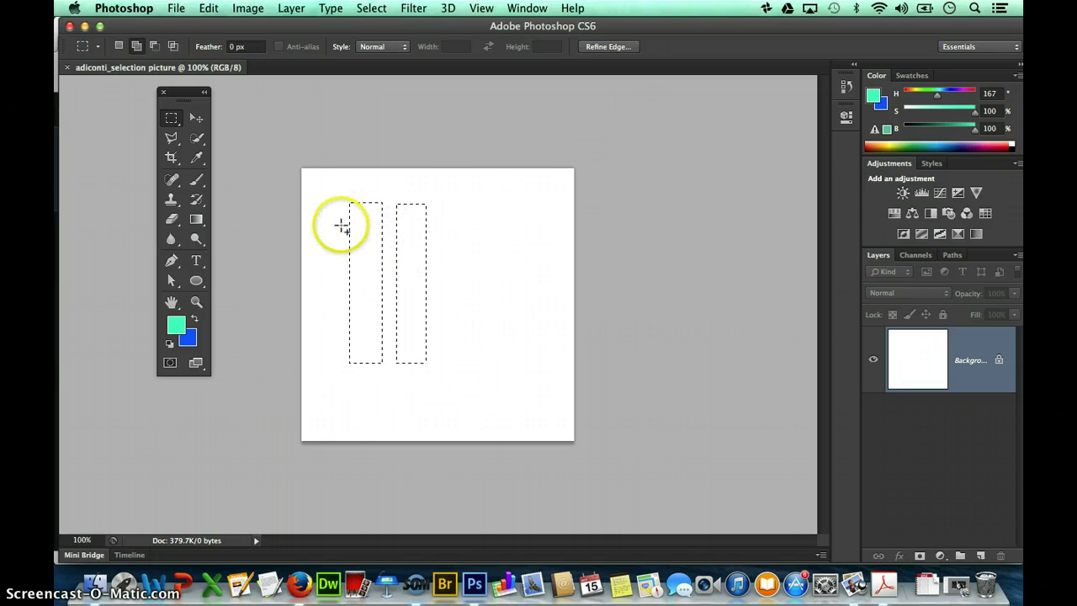
Switch to the Elliptical Marquee tool in add-to-selection mode and add an upright oval selection in the canvas's upper-right area.
click(172, 120)
drag(172, 121, 220, 131)
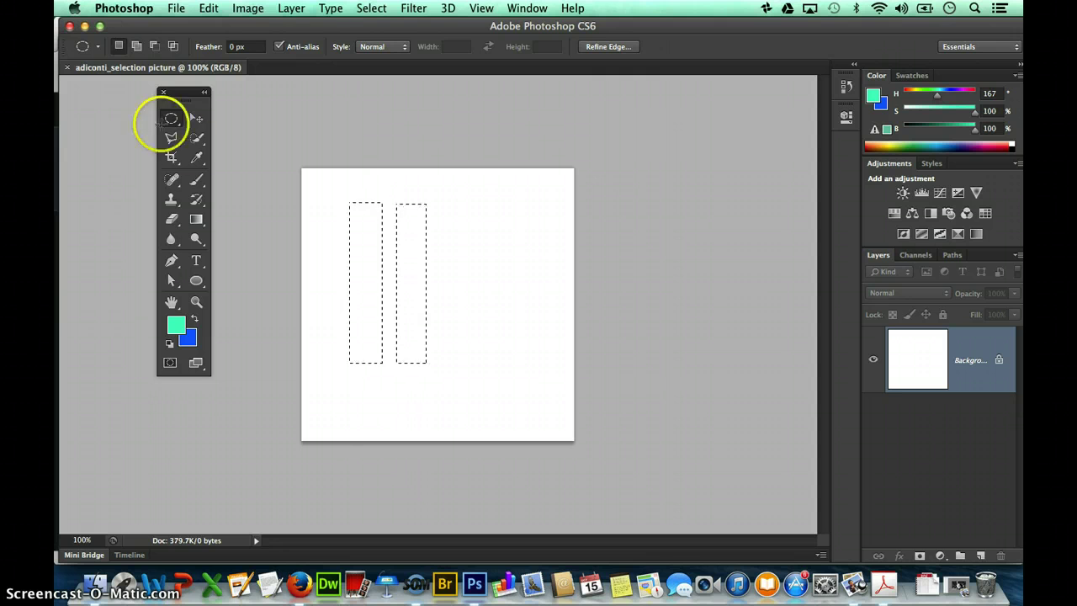
drag(182, 94, 162, 110)
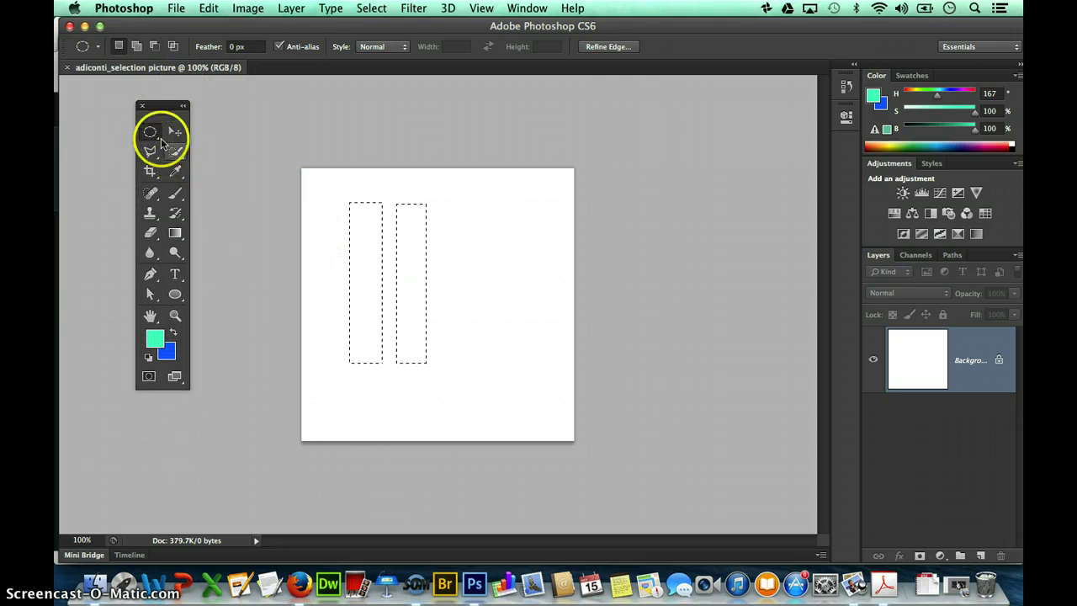
drag(153, 133, 157, 136)
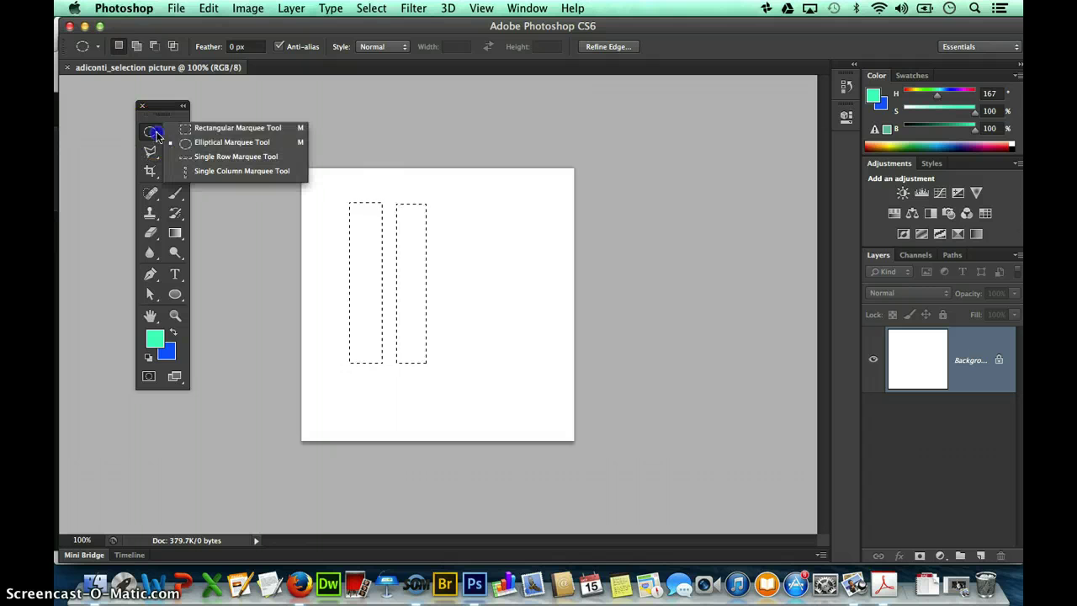
click(216, 149)
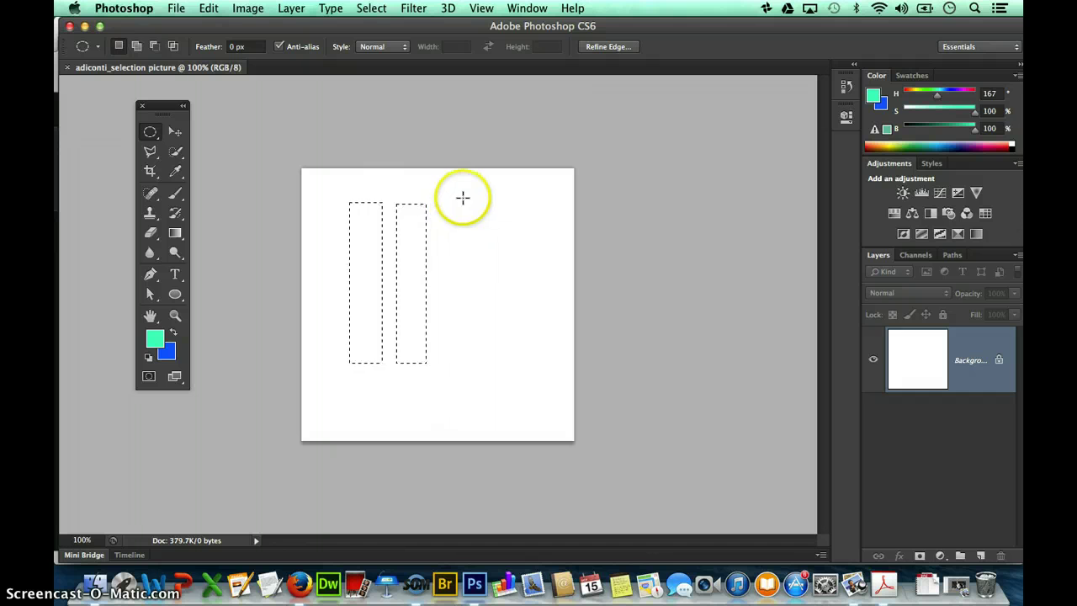
drag(463, 205, 524, 267)
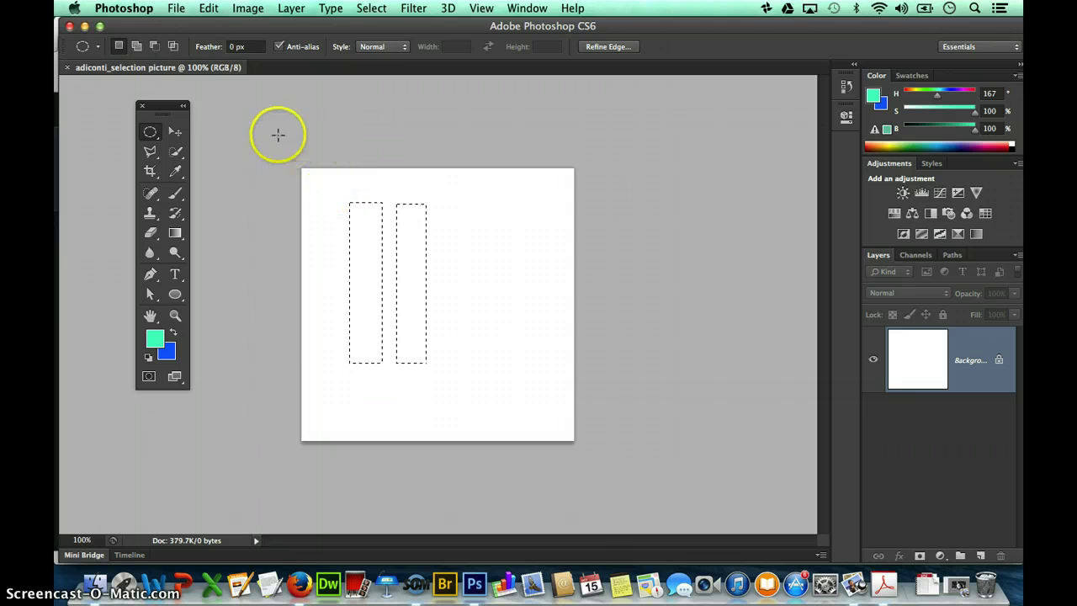
click(138, 47)
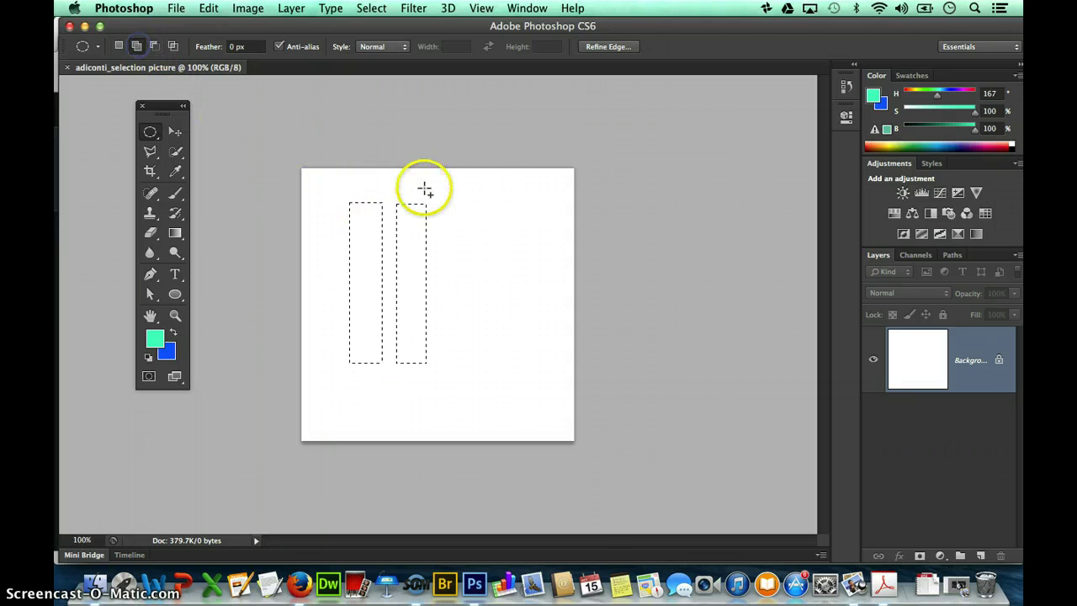
drag(477, 182, 548, 269)
click(149, 132)
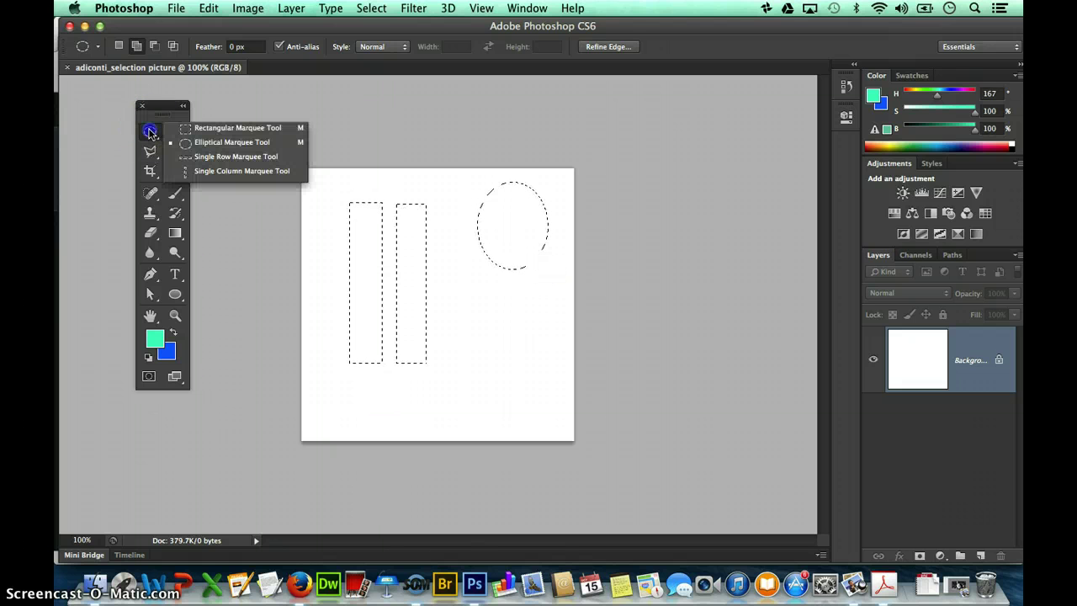
drag(150, 132, 207, 144)
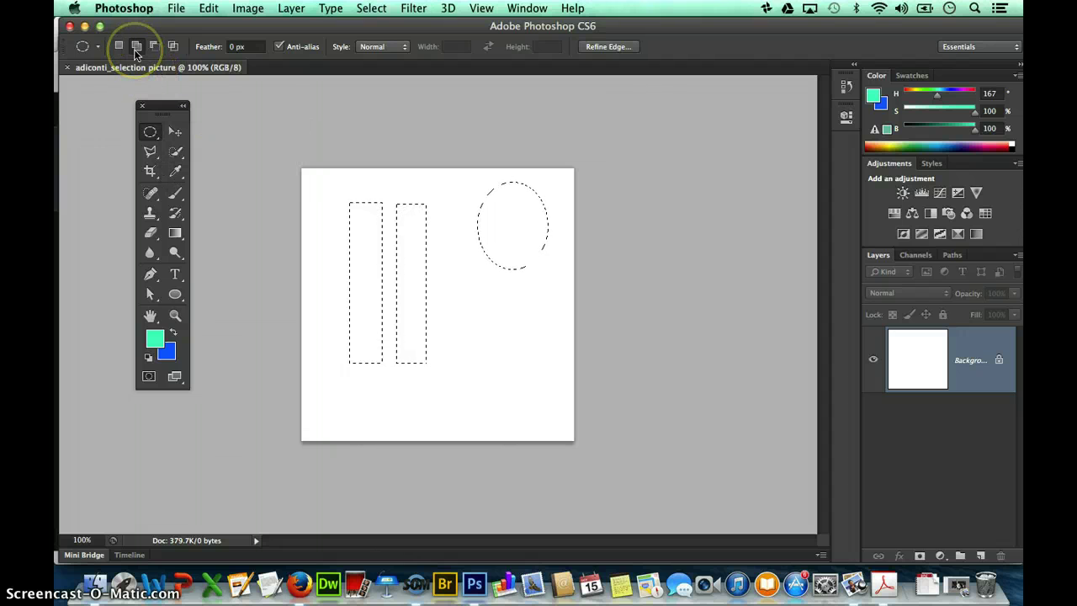
click(484, 272)
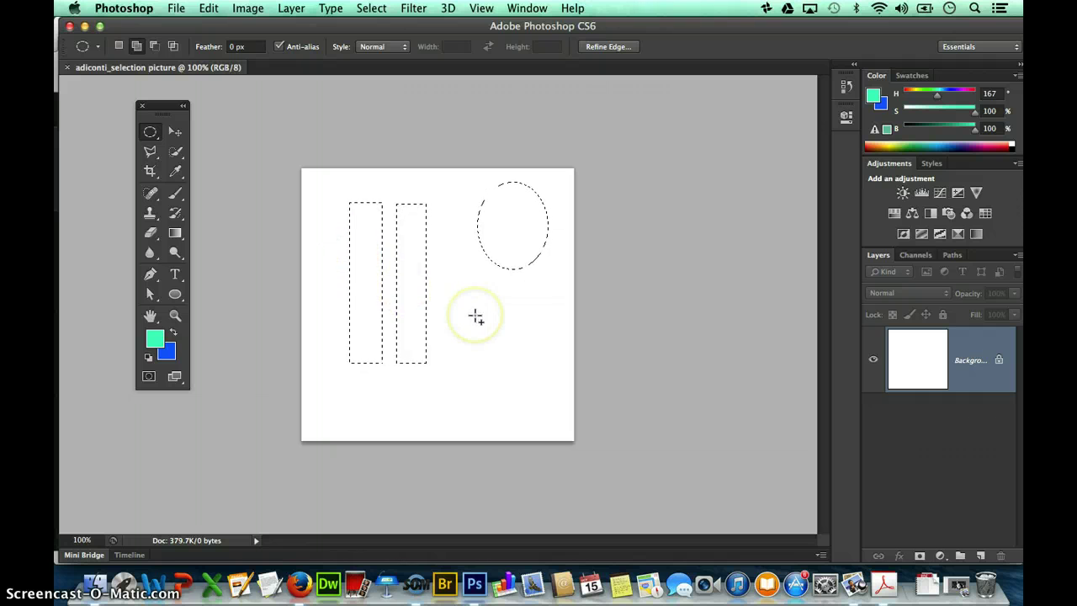
click(359, 331)
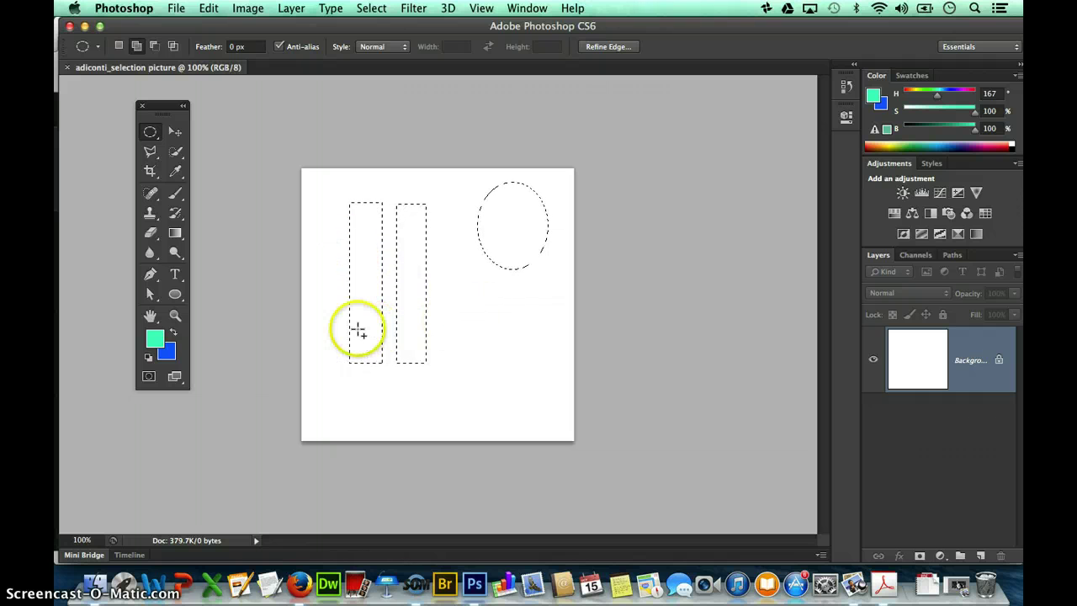
Reset the foreground and background colours to black and white, and fill the two rectangles and the oval with black.
click(149, 360)
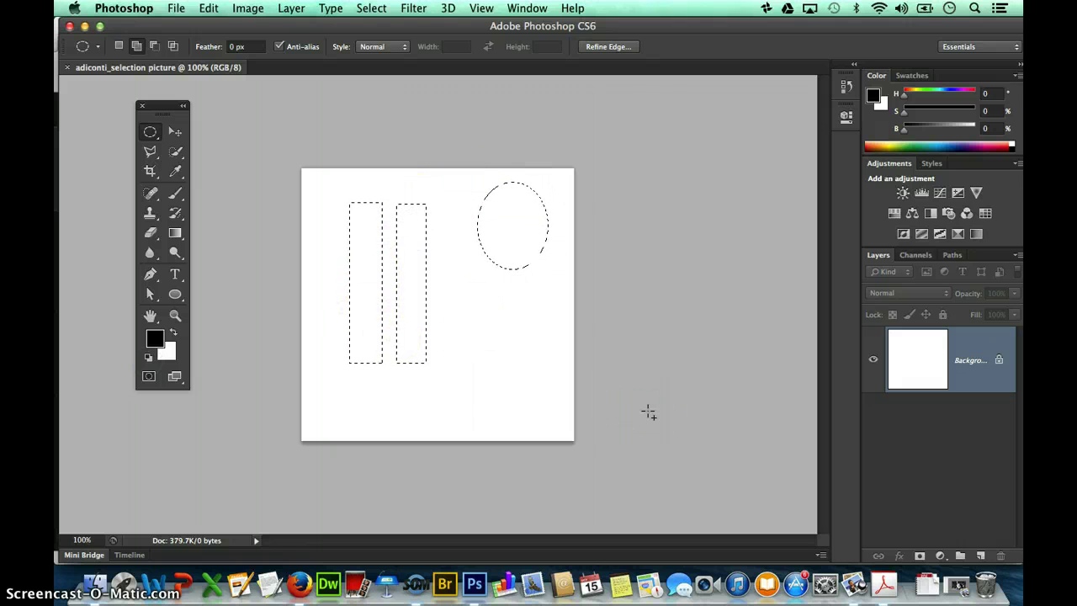
key(alt+BackSpace)
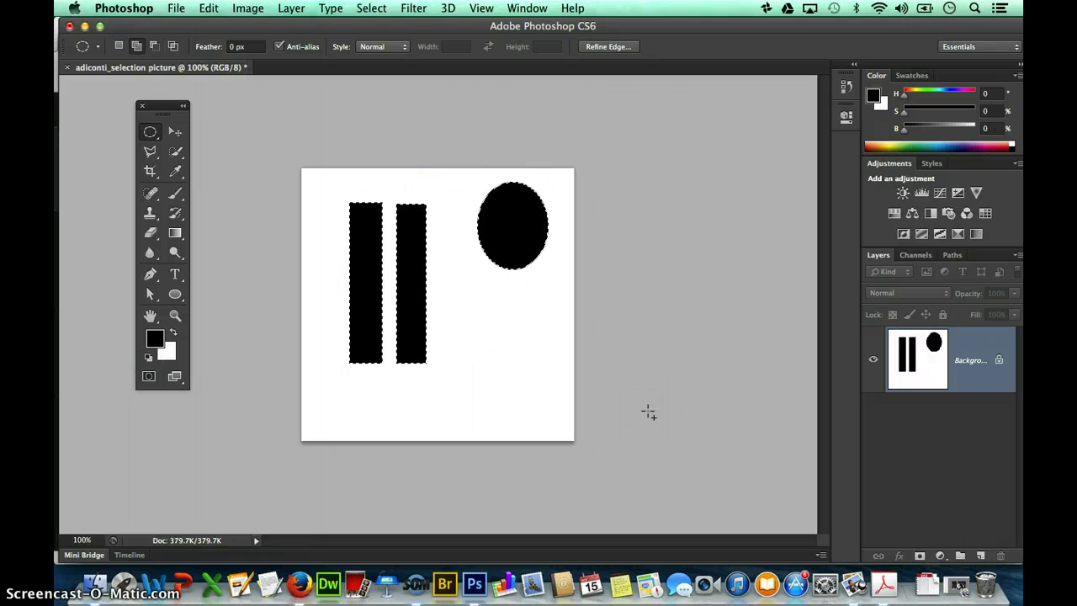
Clear the selection, draw a wide horizontal ellipse across both rectangles to the oval's lower edge, fill it with black, and deselect.
key(super+d)
click(384, 320)
click(316, 285)
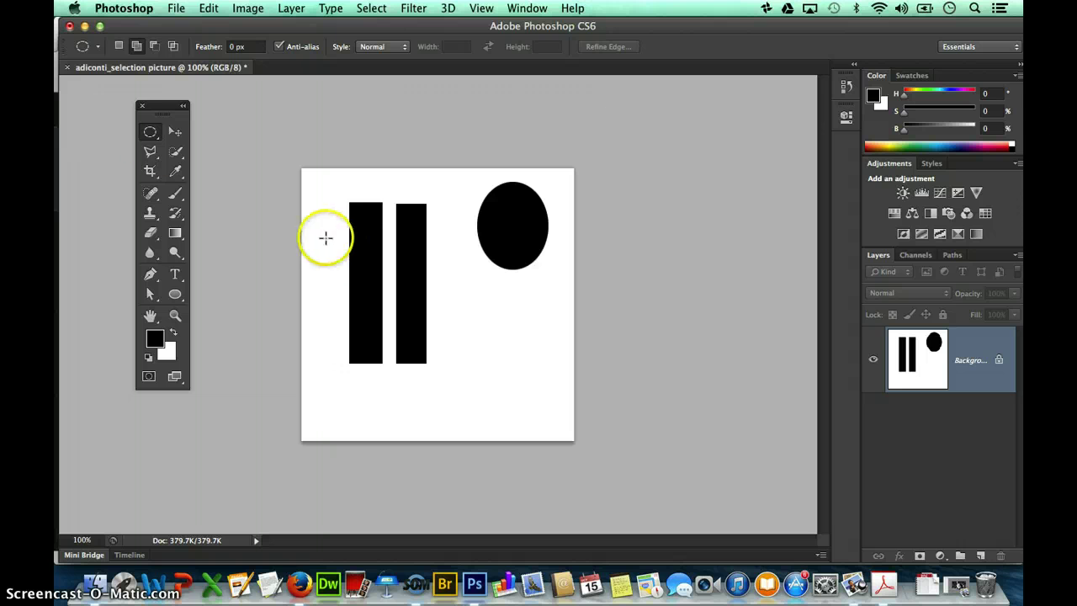
drag(320, 229, 514, 293)
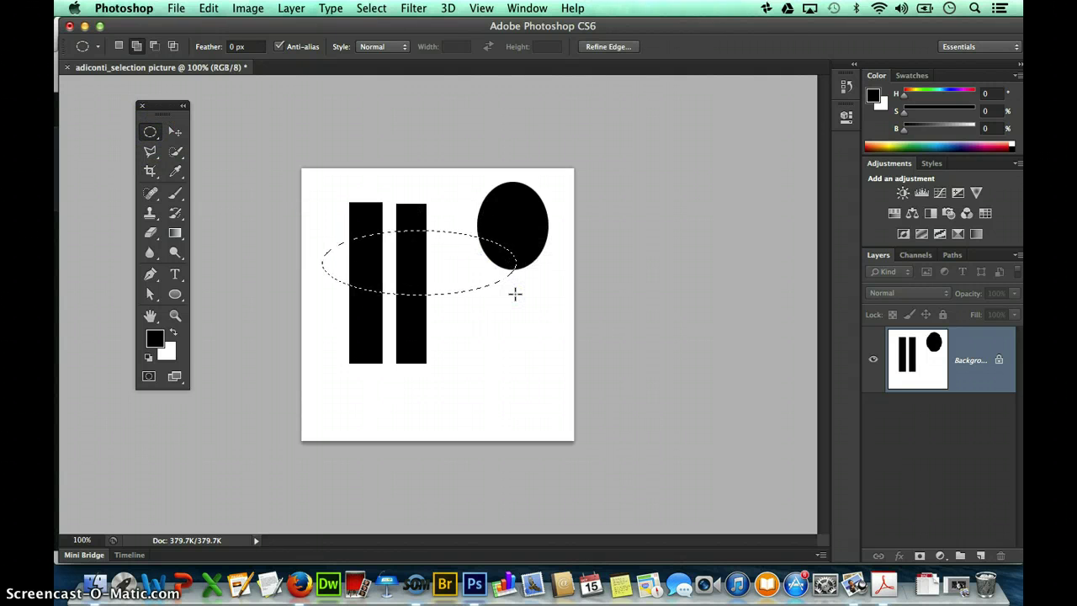
key(alt+BackSpace)
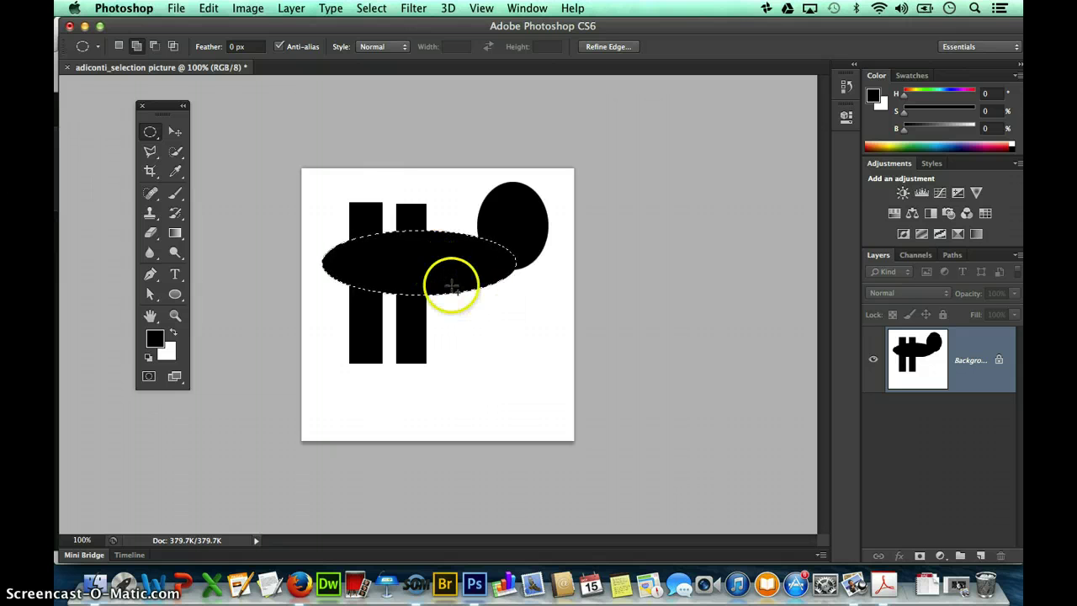
key(super+d)
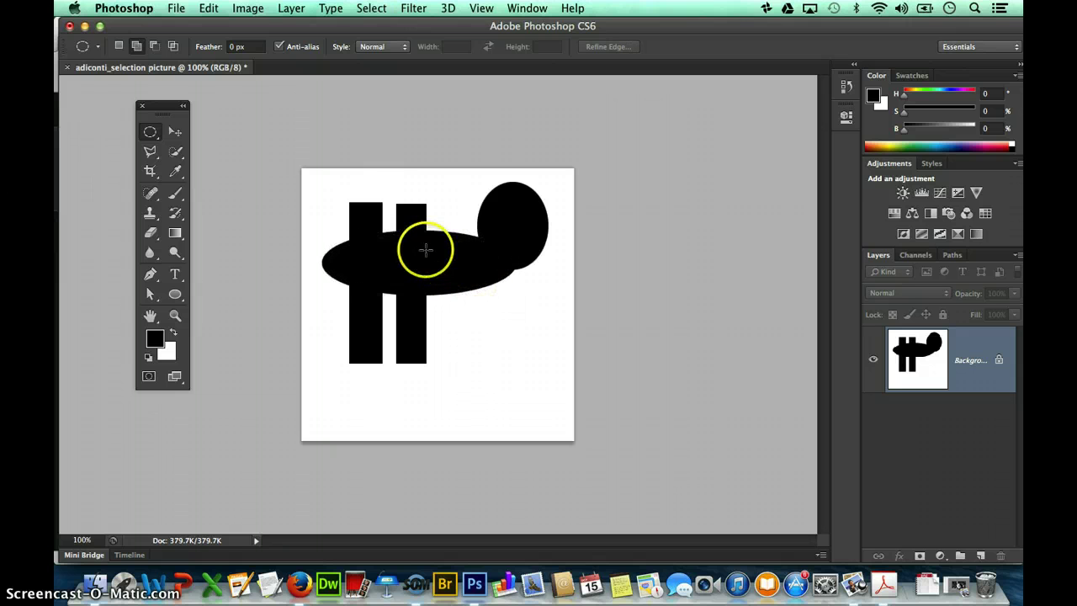
Build up the elephant's back with two overlapping elliptical selections above the body, filling each with black and deselecting.
drag(331, 197, 458, 276)
key(alt+BackSpace)
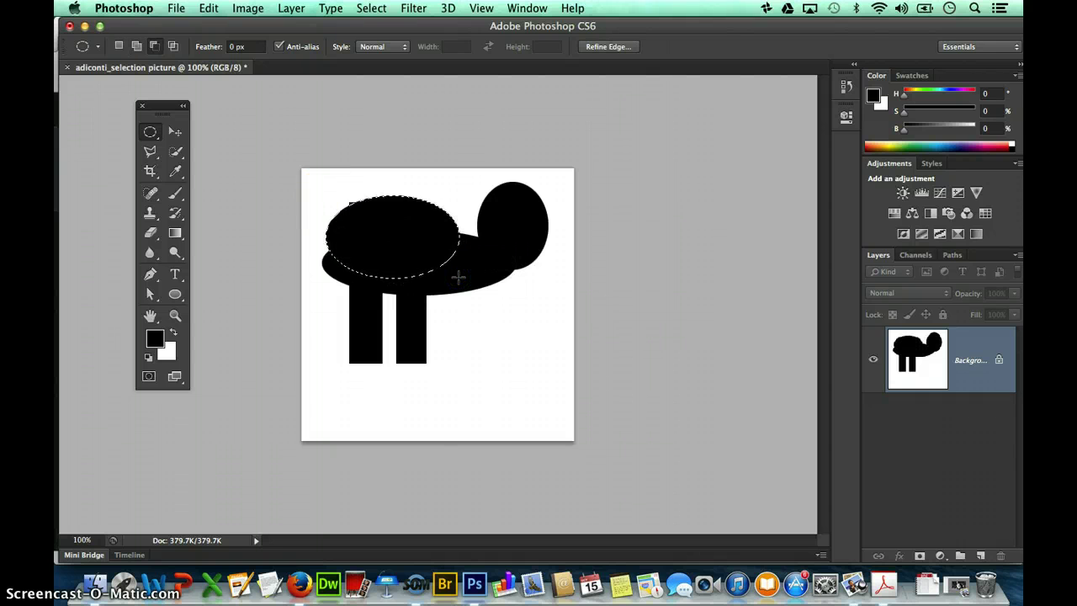
click(462, 294)
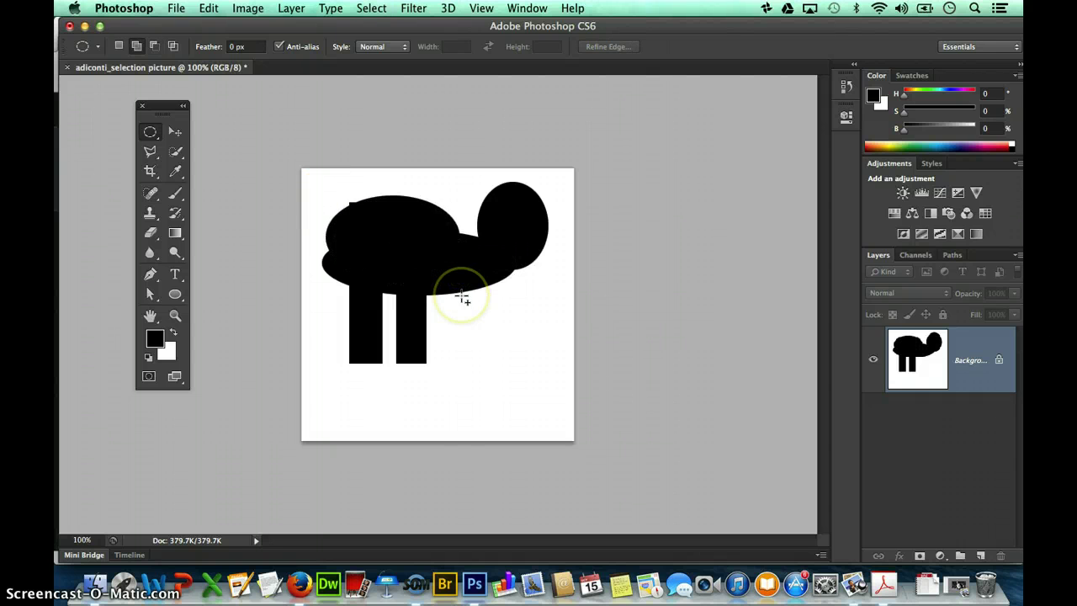
drag(337, 193, 500, 247)
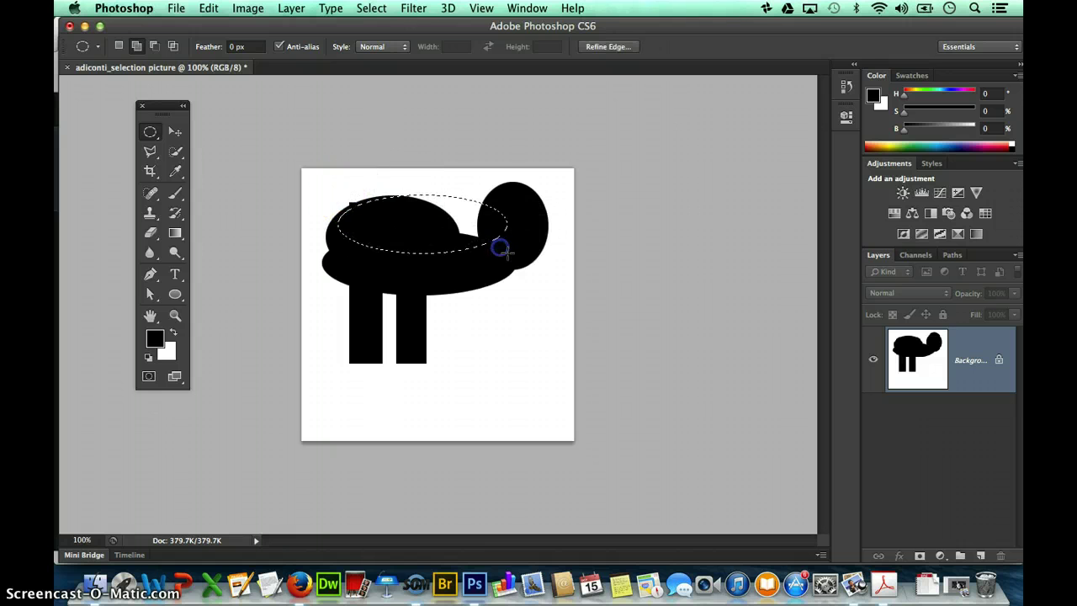
key(alt+BackSpace)
click(495, 213)
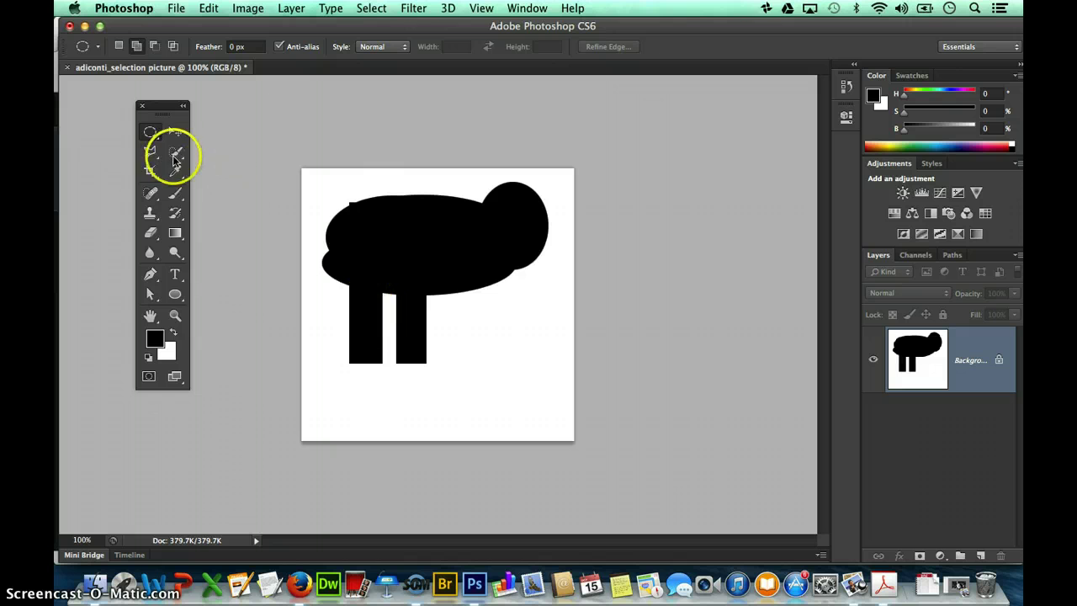
With the Rectangular Marquee tool, add a black front leg below the head and a small black rectangle widening its upper end, then deselect.
click(150, 132)
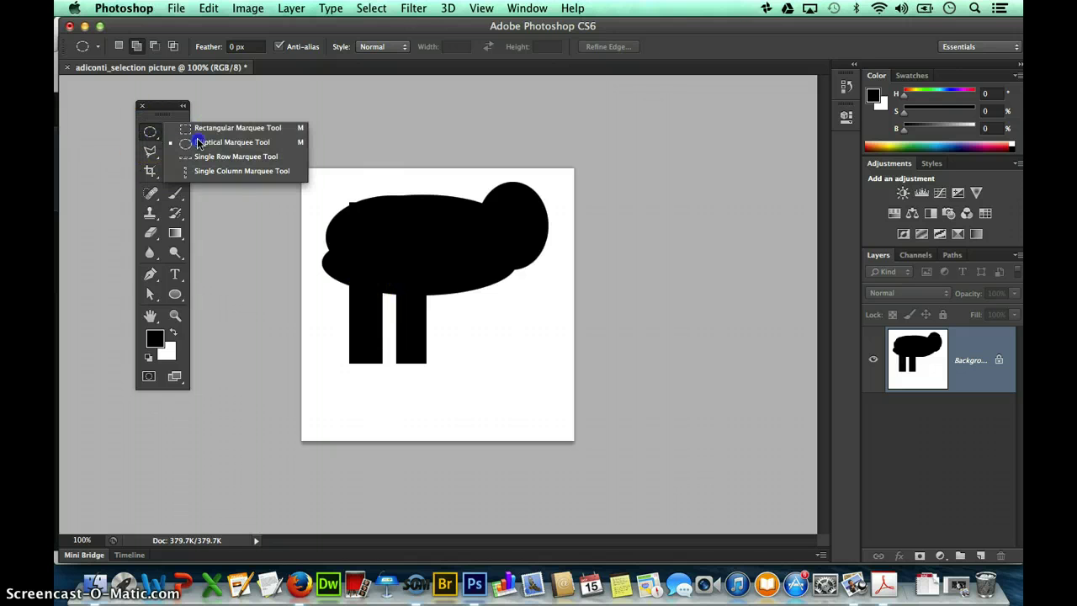
click(227, 126)
drag(469, 273, 492, 360)
key(alt+BackSpace)
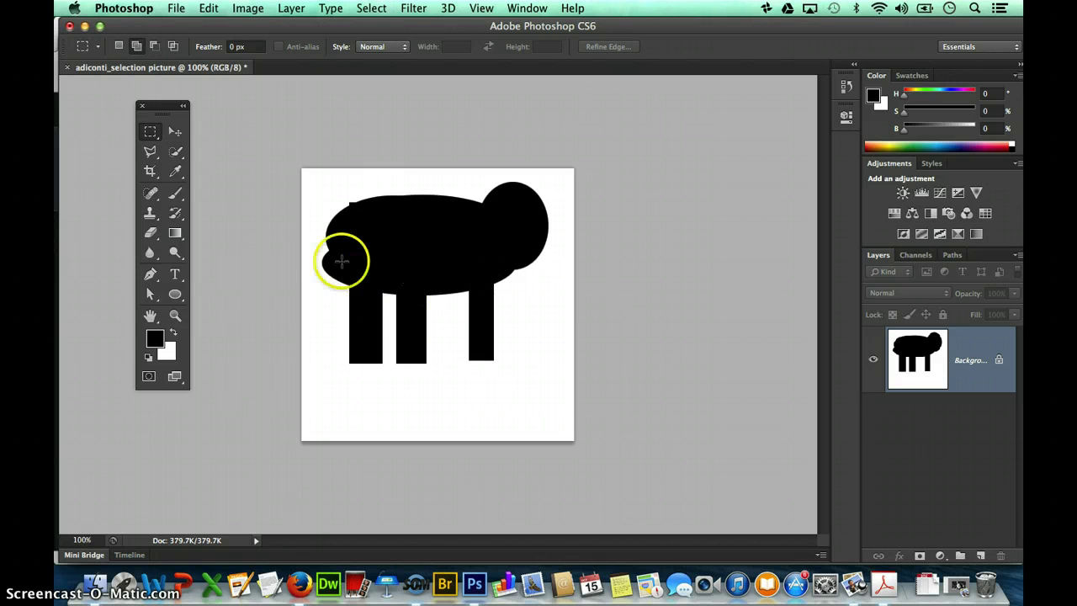
drag(485, 260, 497, 306)
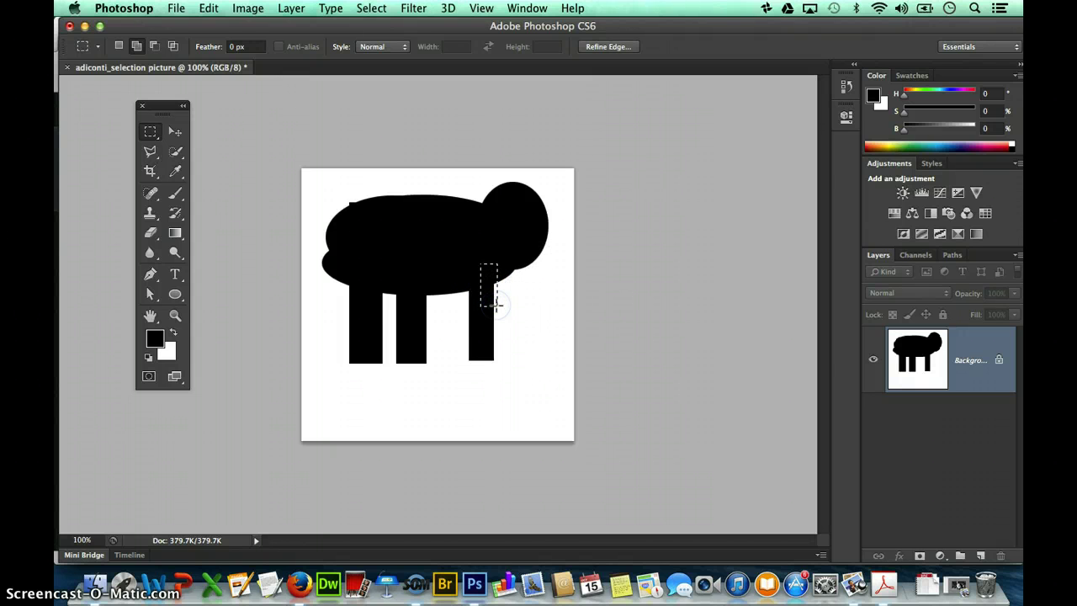
click(473, 301)
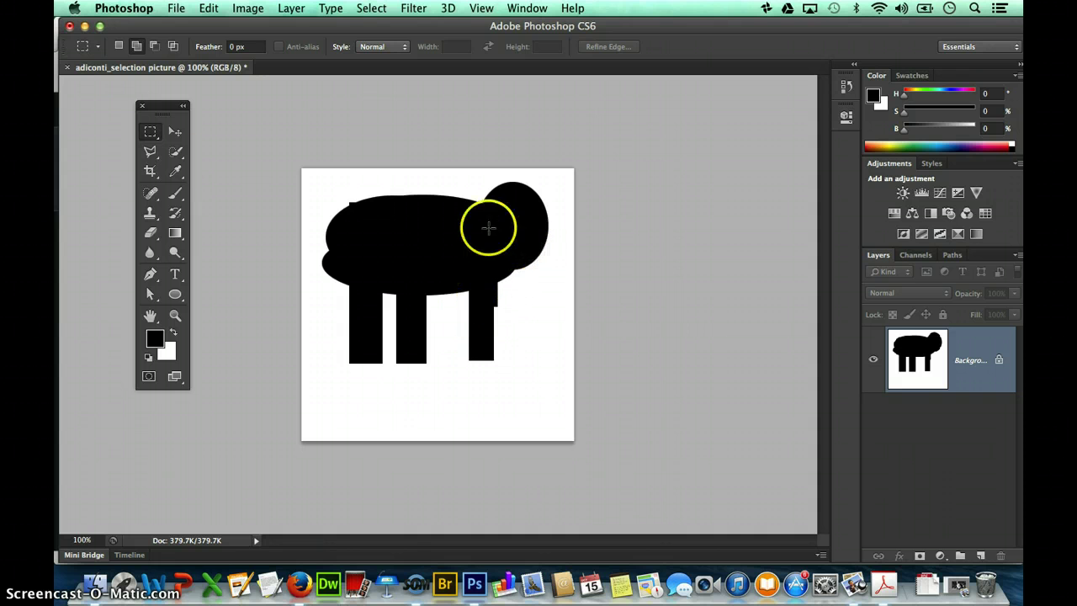
click(152, 154)
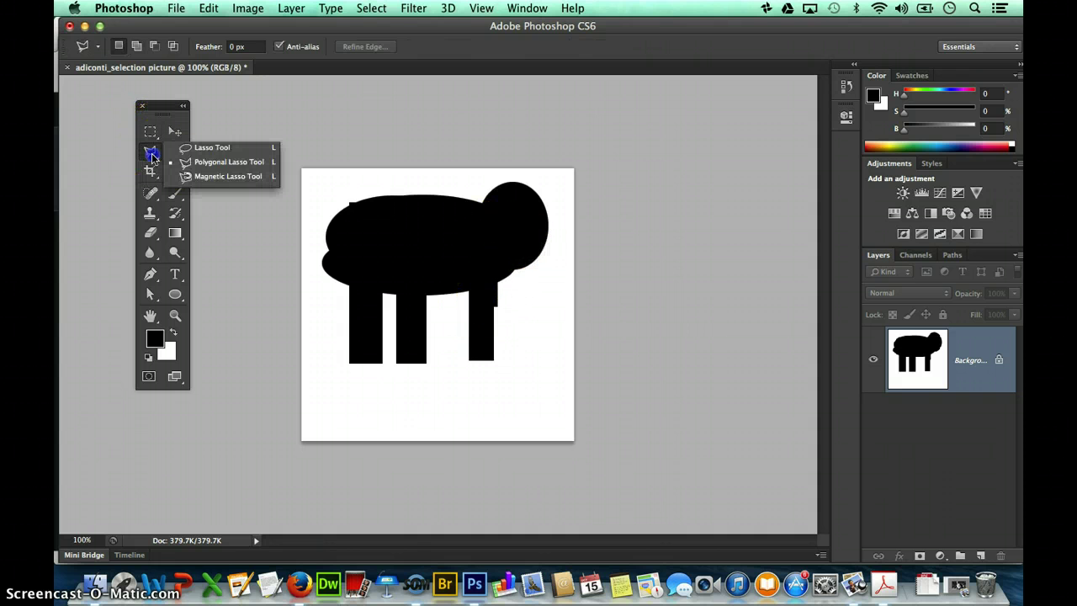
click(215, 162)
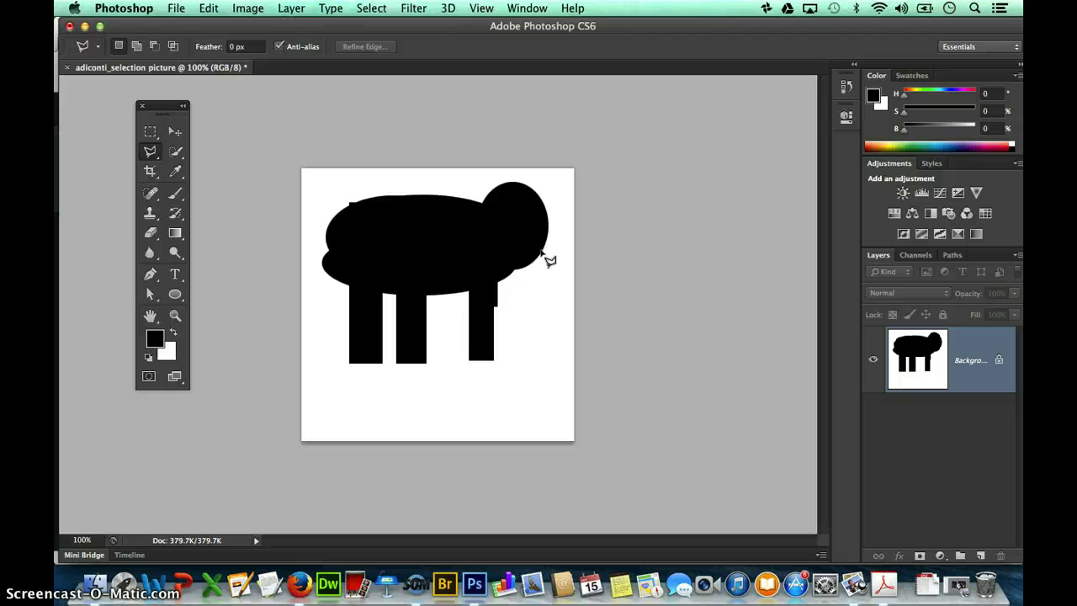
click(523, 226)
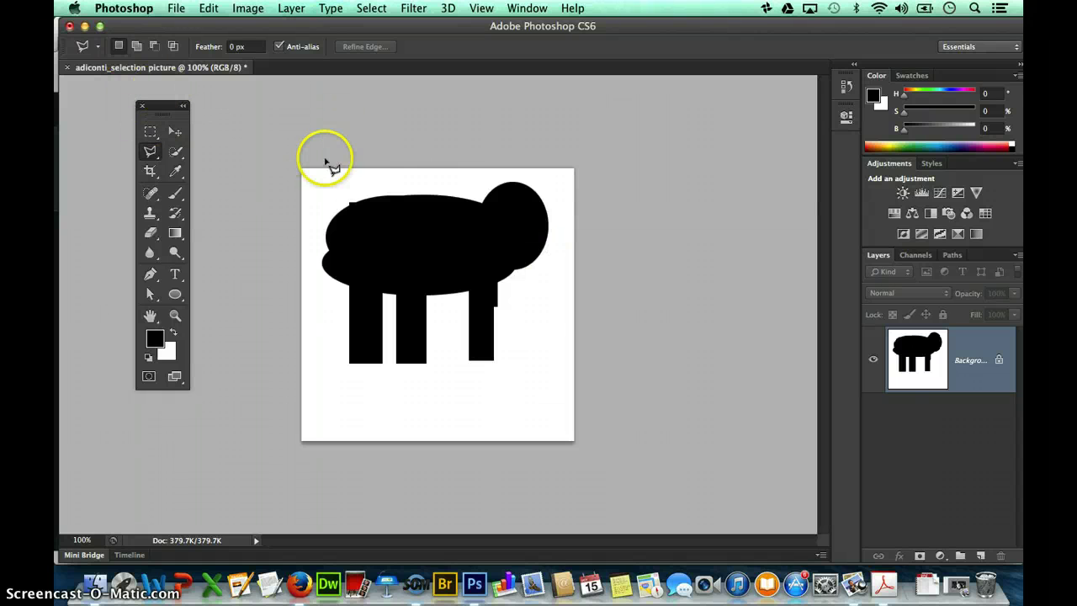
click(151, 131)
click(152, 151)
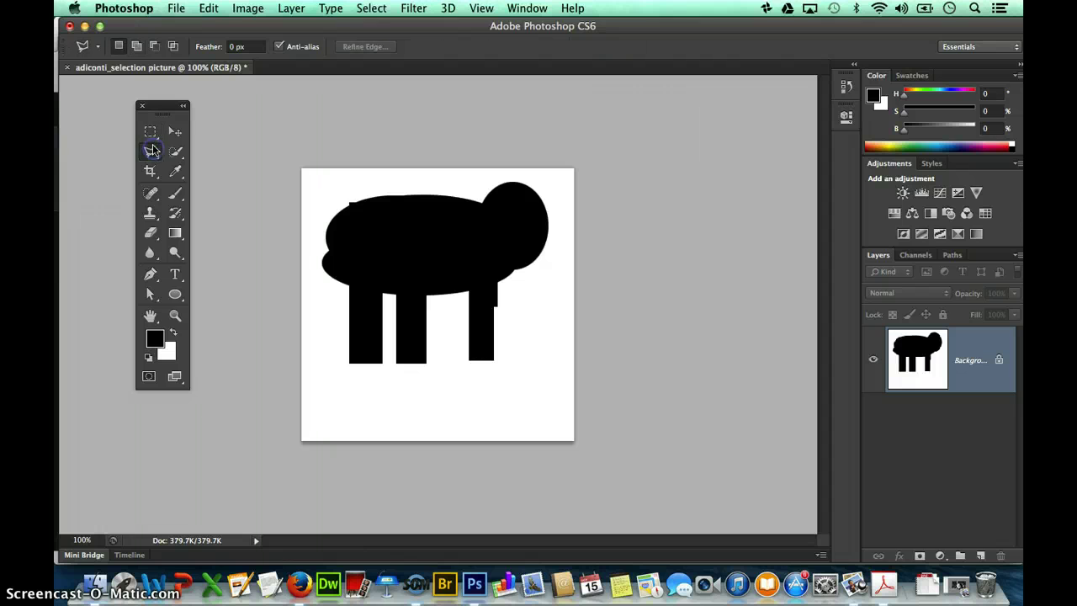
click(150, 132)
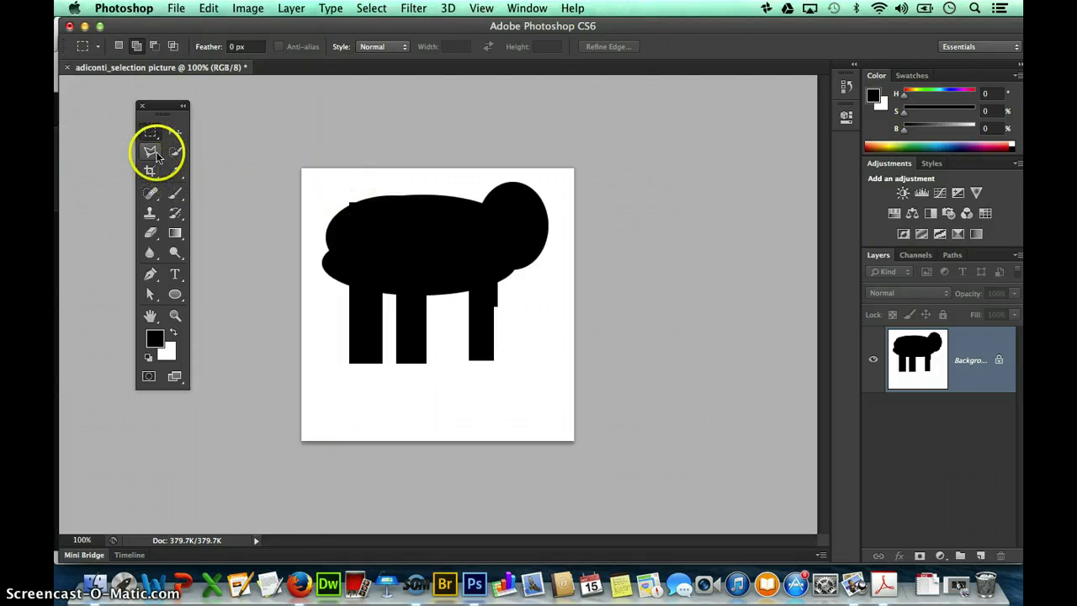
With the freehand Lasso tool, outline a curved trunk hanging from the head, fill it with black, and deselect.
click(153, 153)
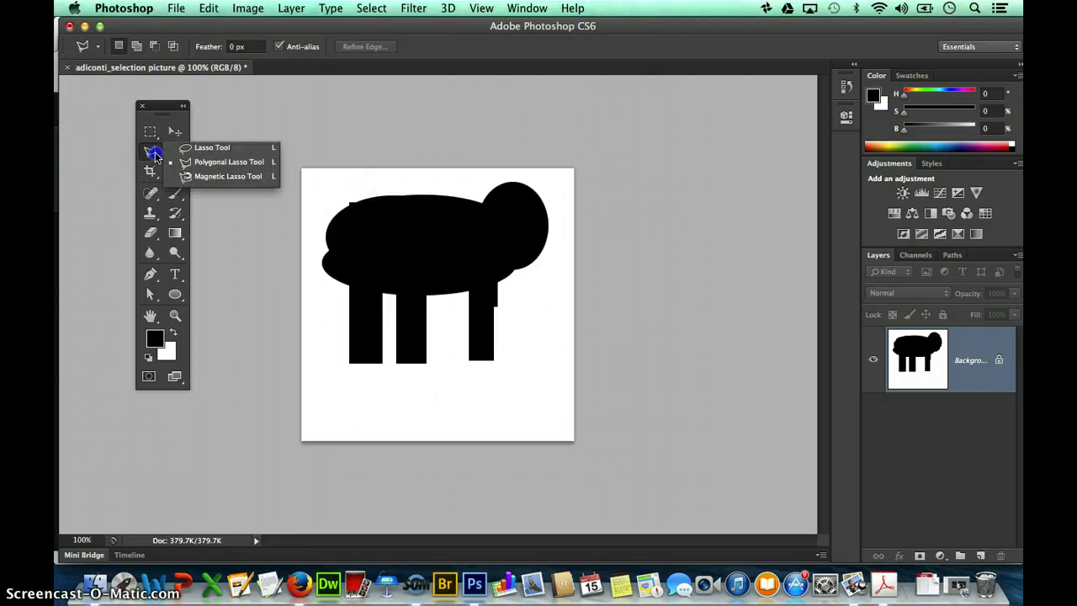
click(208, 147)
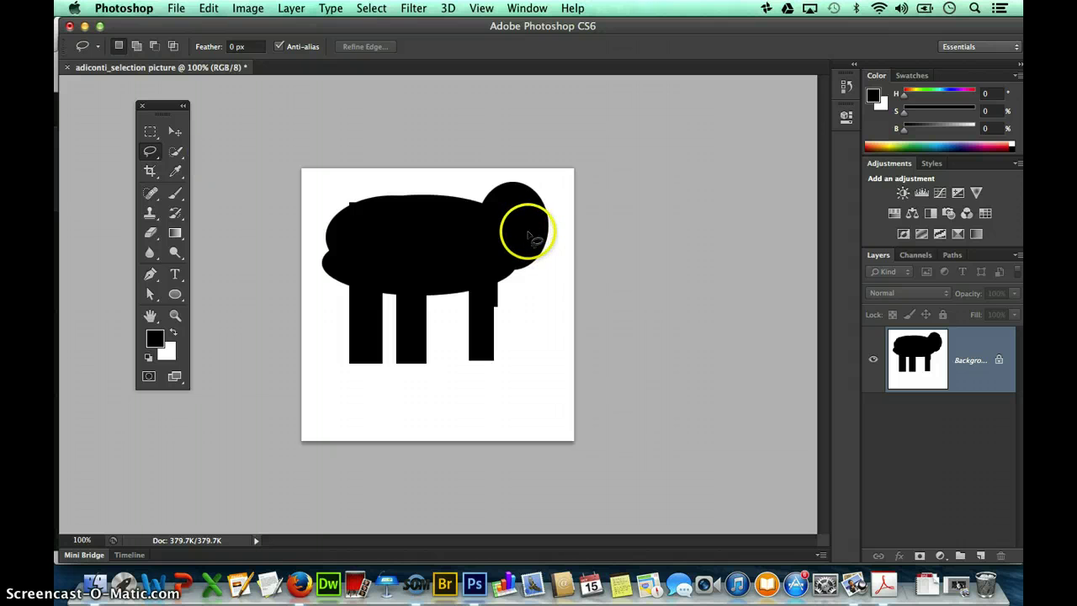
drag(528, 233, 561, 276)
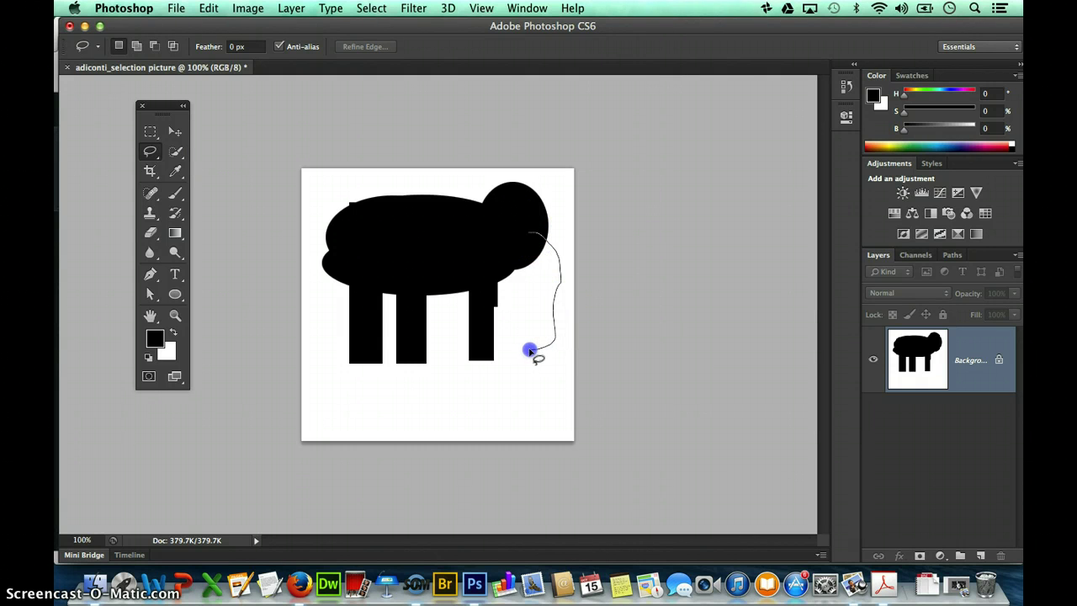
drag(523, 246, 524, 236)
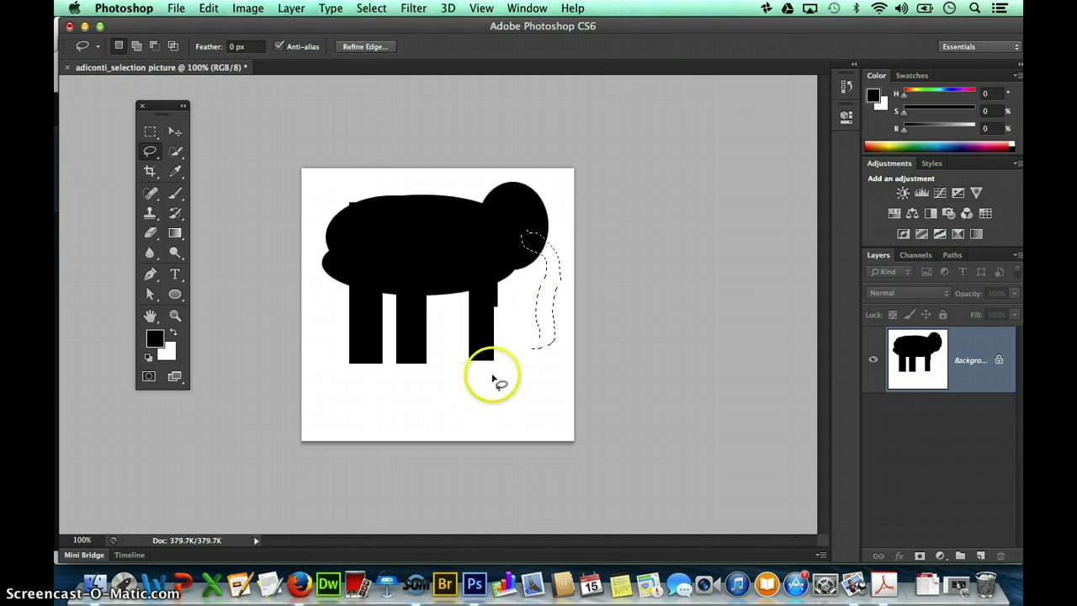
key(alt+BackSpace)
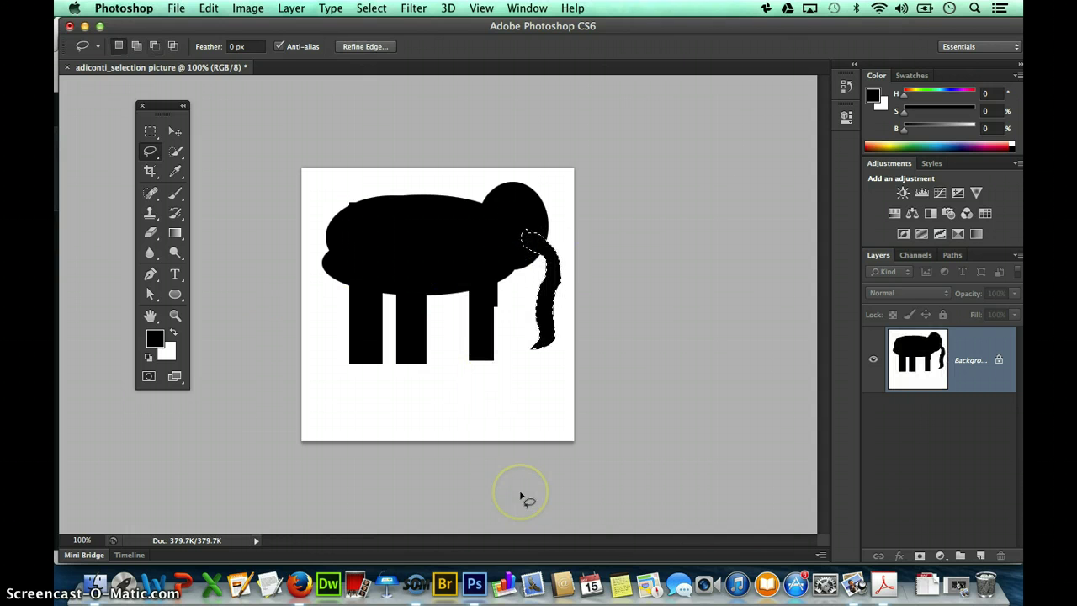
click(519, 498)
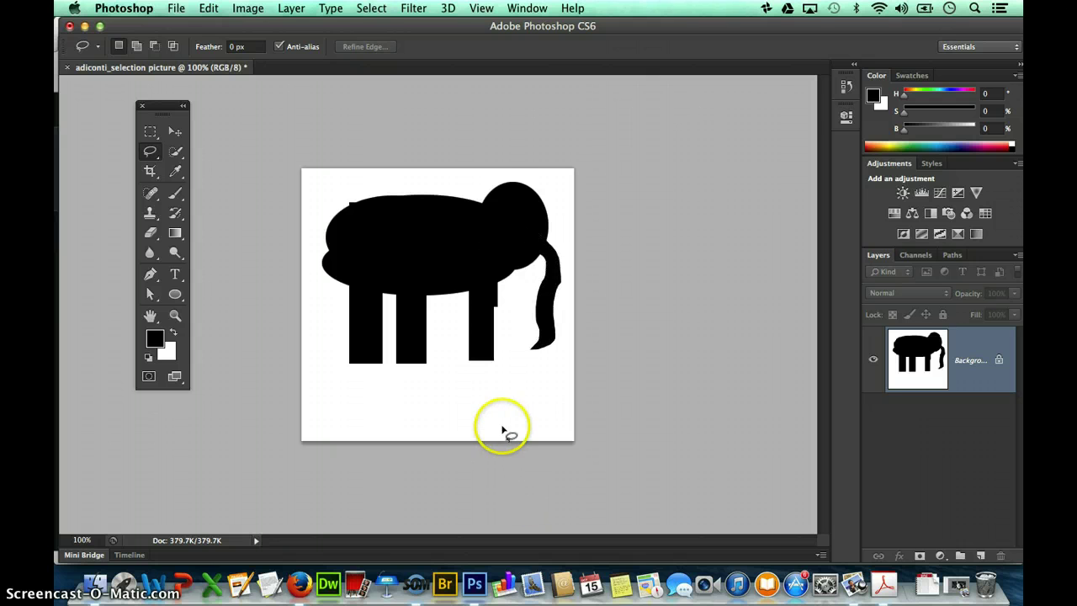
Outline an ear where the head meets the body, set the foreground colour to dark grey at 41% brightness, fill the ear, and deselect.
click(492, 181)
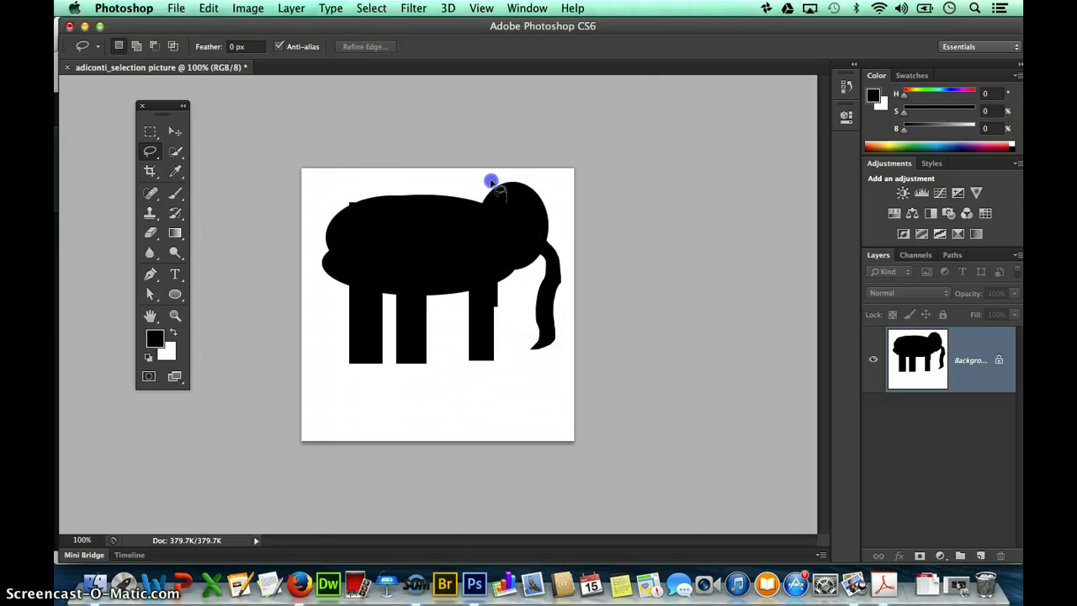
drag(504, 196, 510, 204)
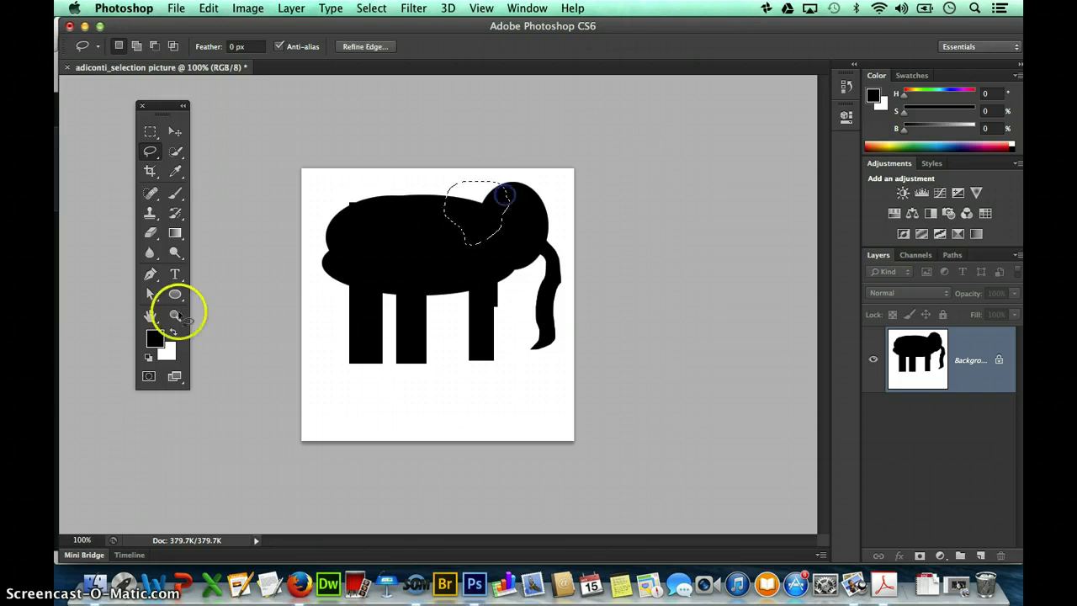
click(154, 337)
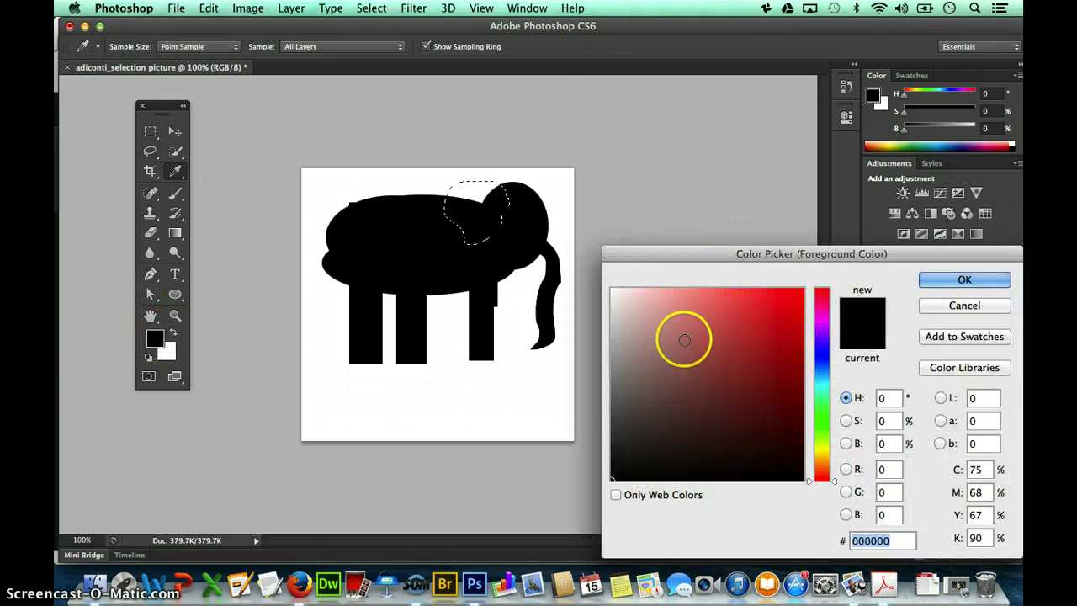
drag(636, 404, 583, 402)
click(961, 278)
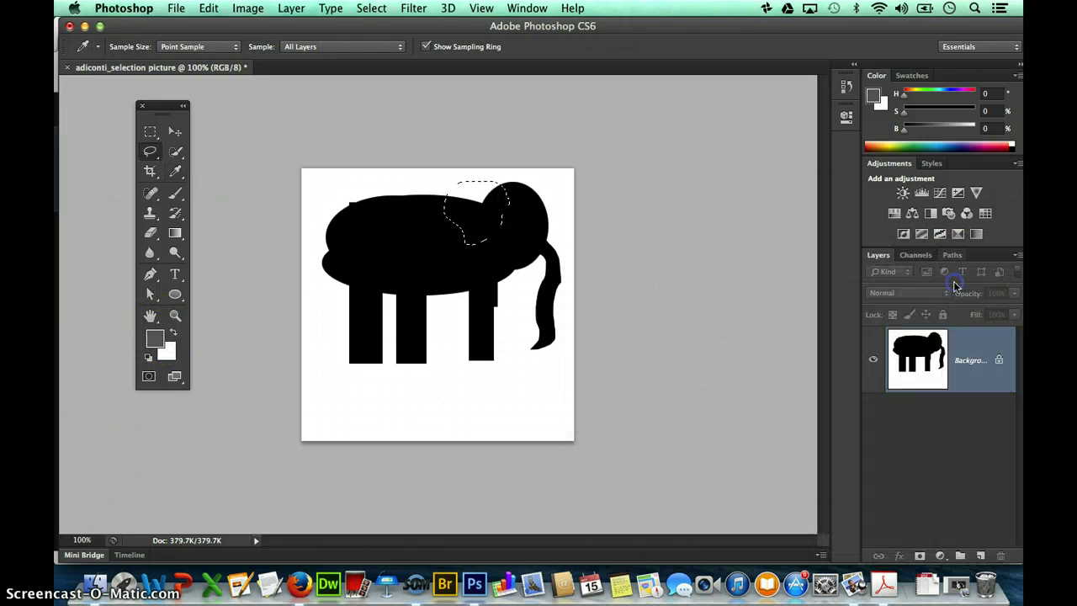
key(alt+BackSpace)
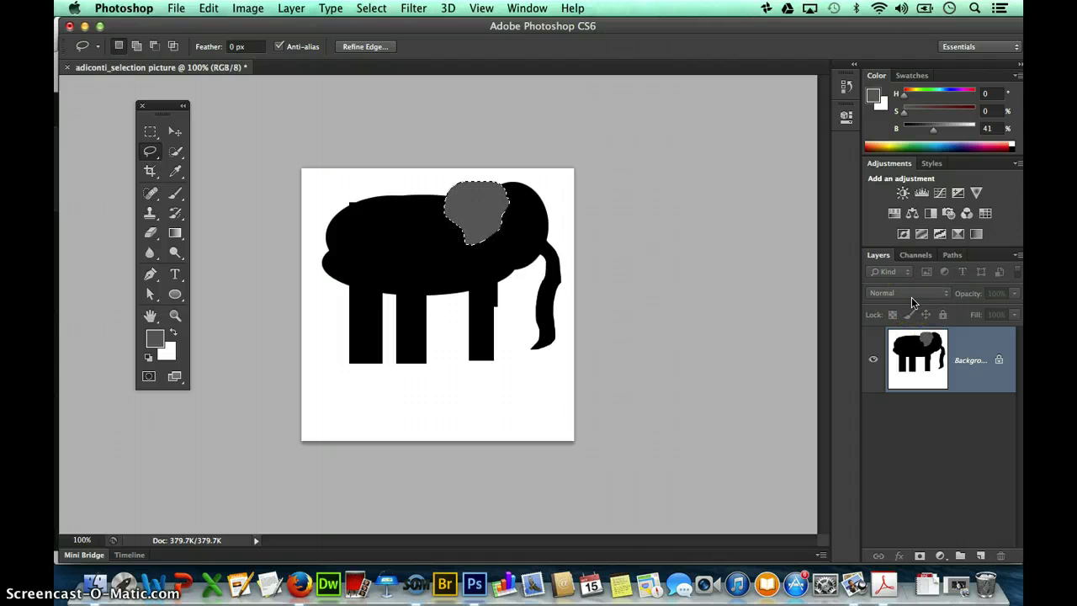
key(super+d)
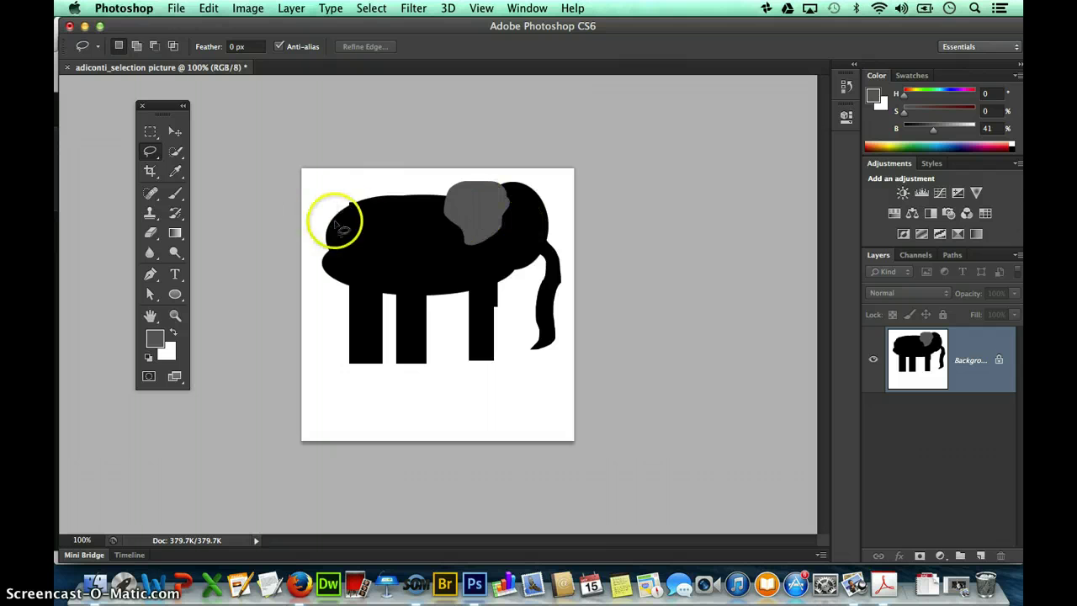
Outline a thin, wavy tail hanging from the elephant's rear with the Lasso tool, fill it with the grey foreground colour, and deselect.
mouse_move(354, 208)
mouse_down()
mouse_move(315, 230)
mouse_move(320, 342)
mouse_move(329, 243)
mouse_move(349, 212)
mouse_up()
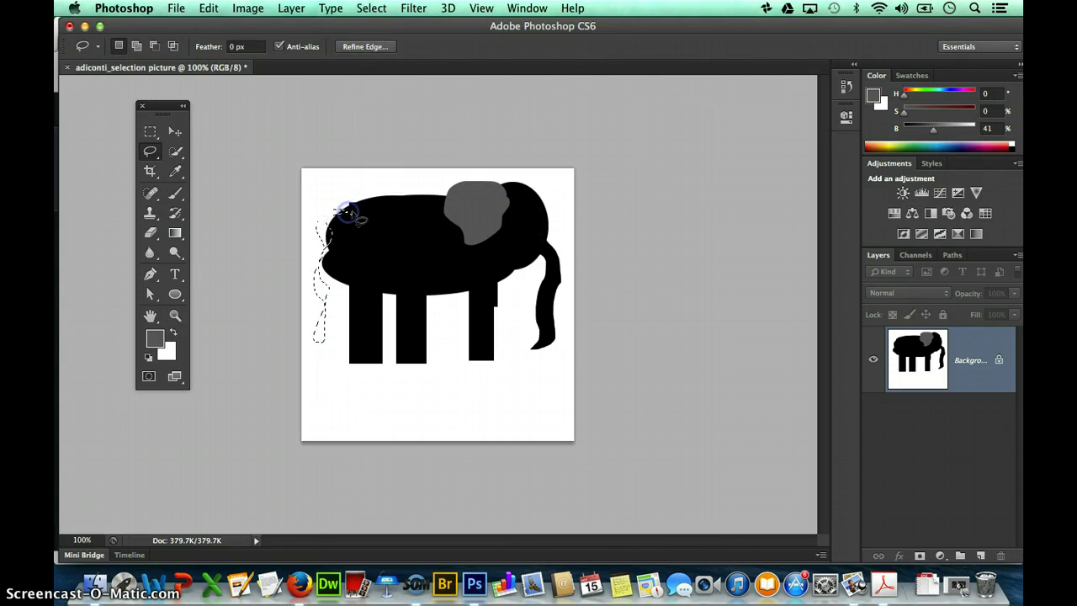
key(alt+BackSpace)
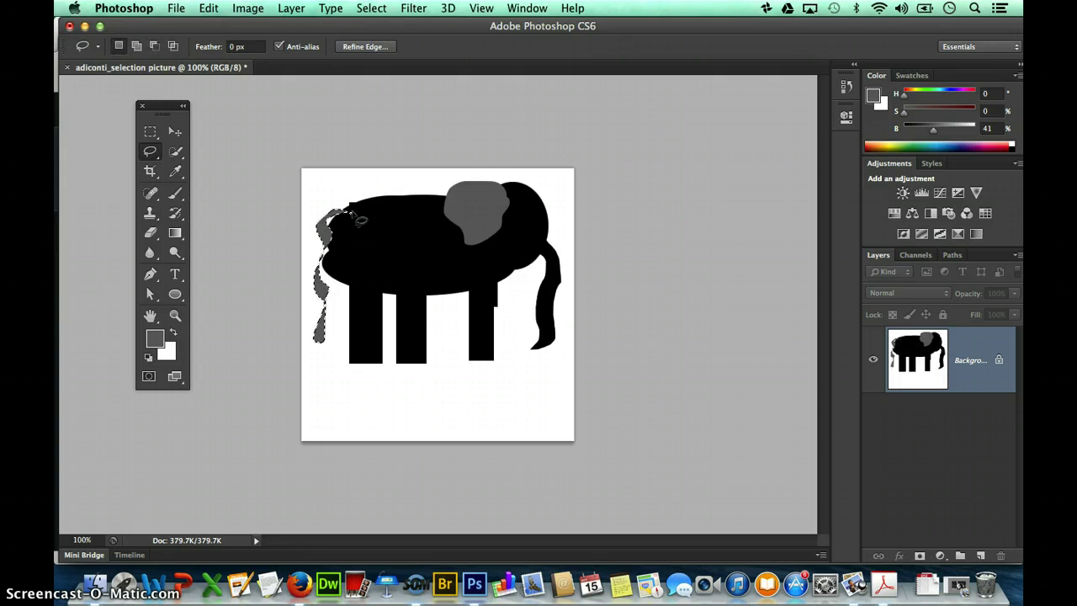
click(446, 364)
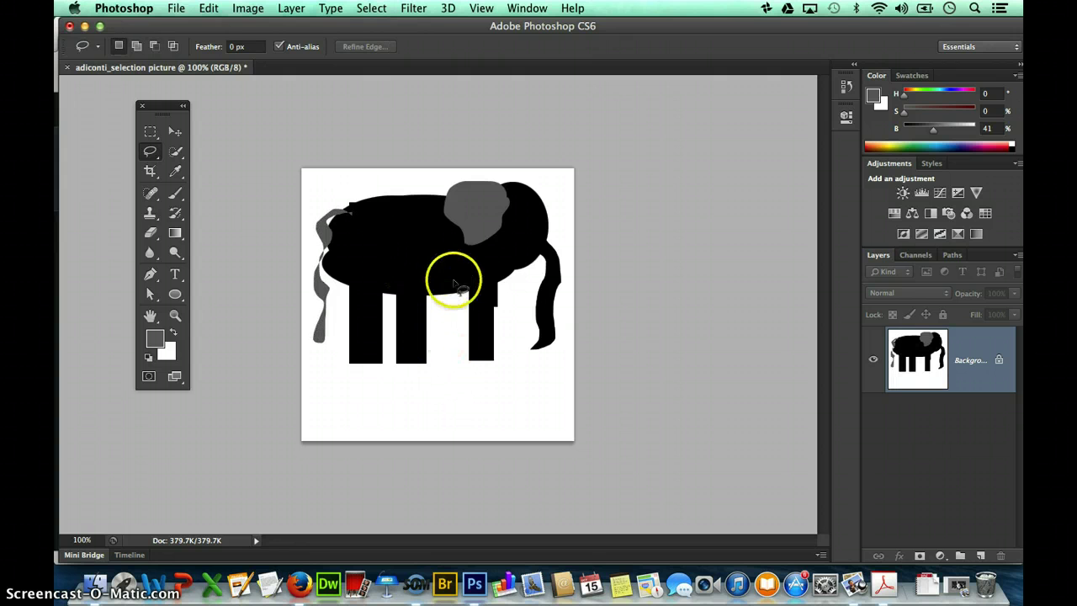